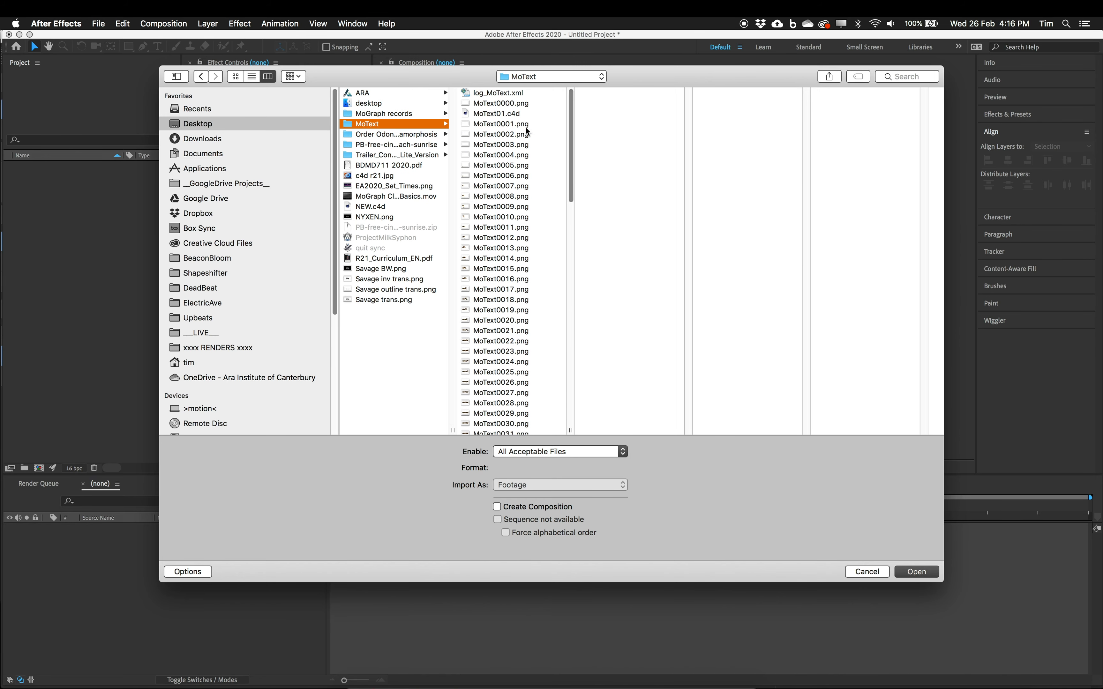
# - Import the MoText frames from the MoText folder as a PNG sequence, starting from MoText0001.png
pyautogui.click(499, 124)
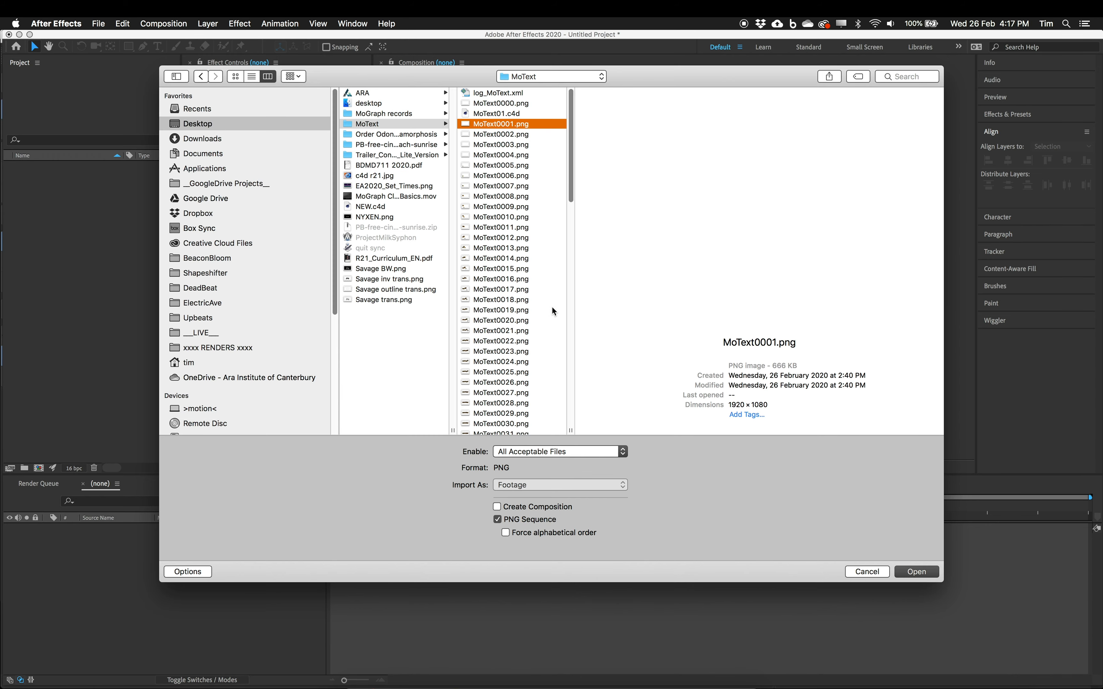
pyautogui.keyDown('shift'); pyautogui.click(520, 403); pyautogui.keyUp('shift')
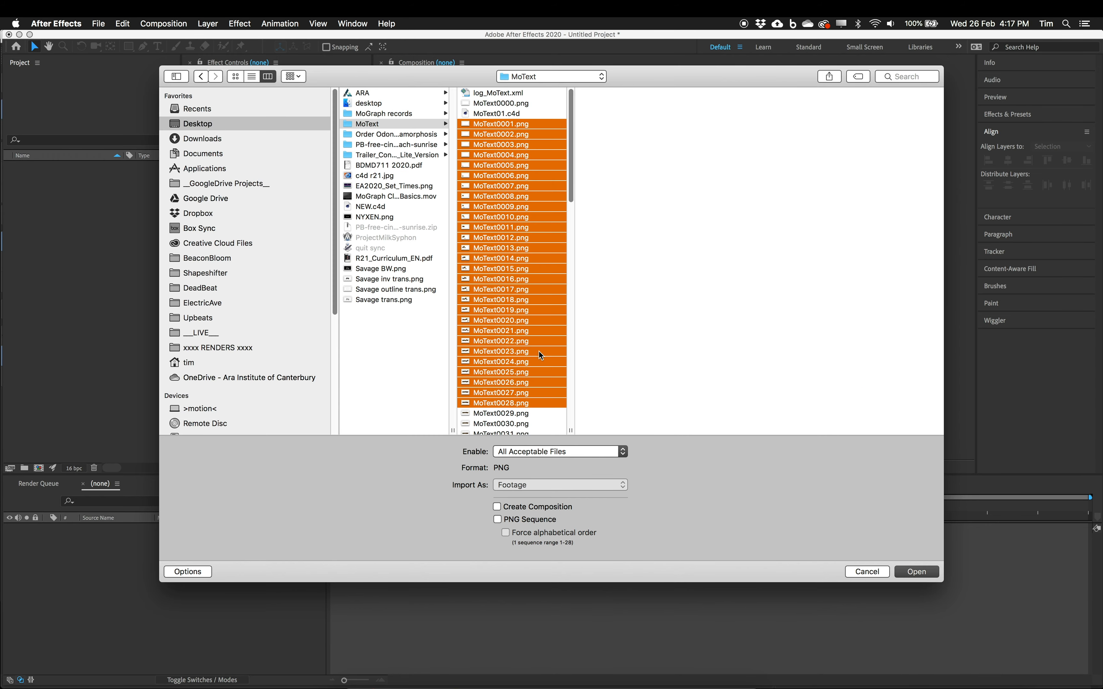
pyautogui.click(520, 416)
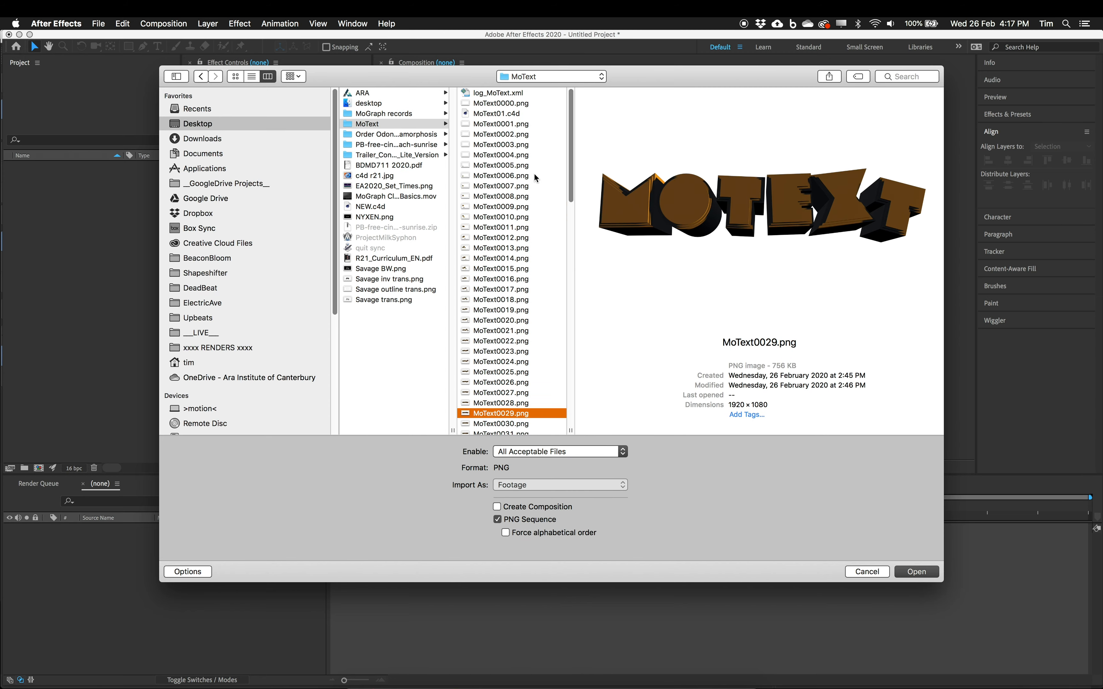
pyautogui.click(518, 127)
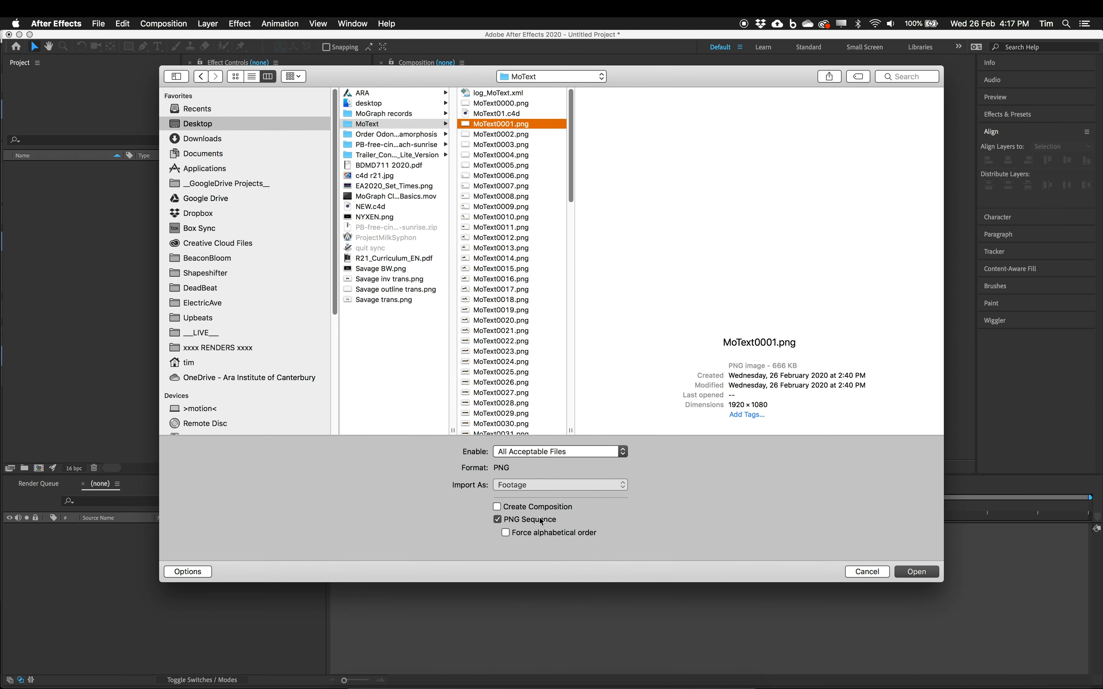
pyautogui.click(918, 571)
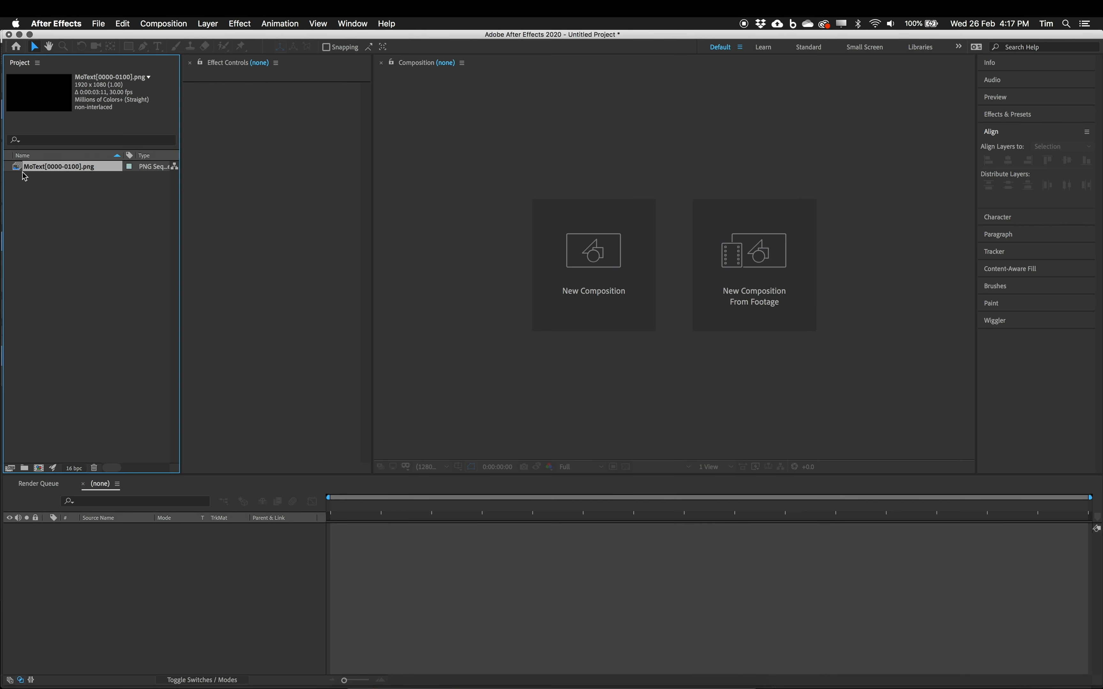
# - Interpret the imported MoText PNG sequence at a frame rate of 25 frames per second
pyautogui.click(54, 189)
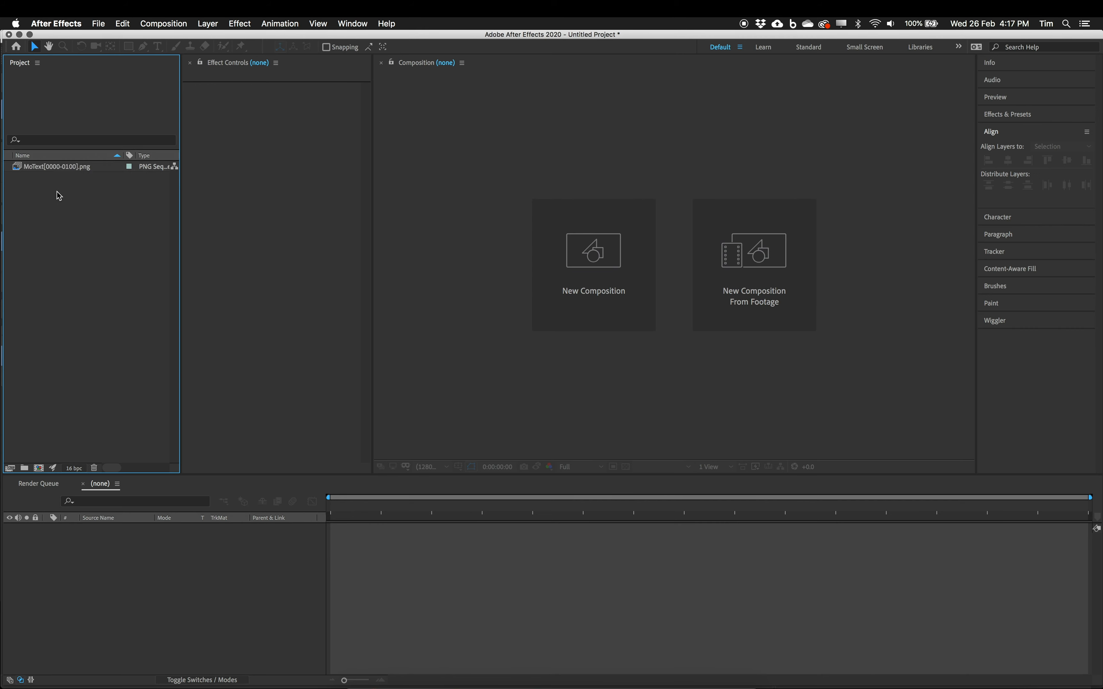
pyautogui.click(40, 165)
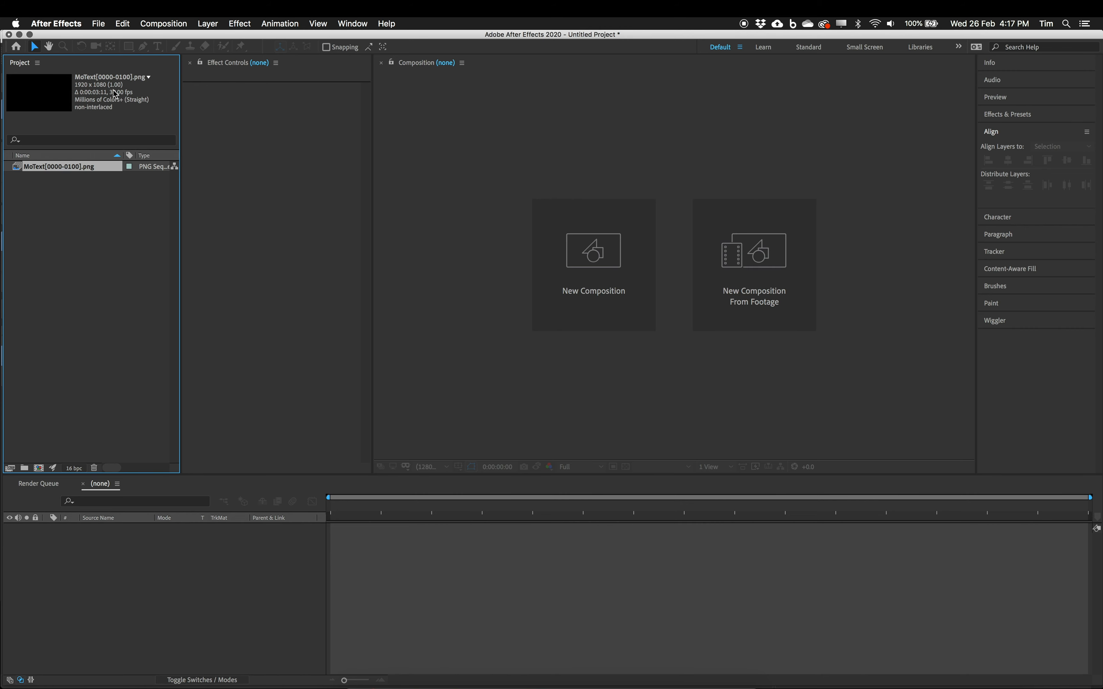
pyautogui.rightClick(71, 167)
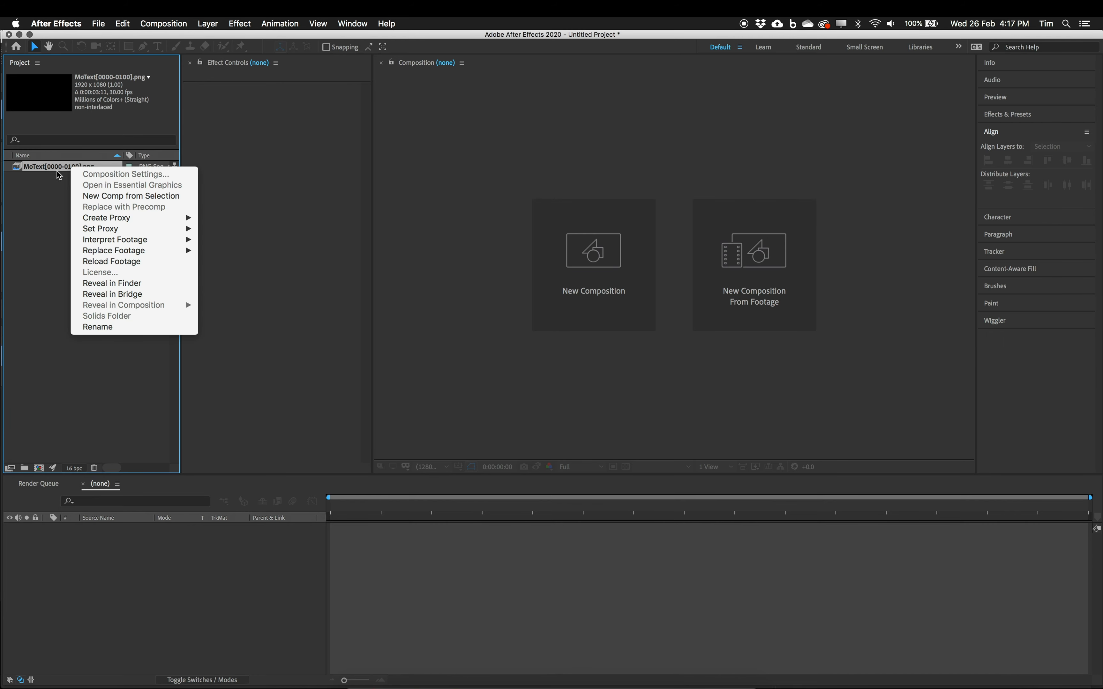
pyautogui.moveTo(139, 242)
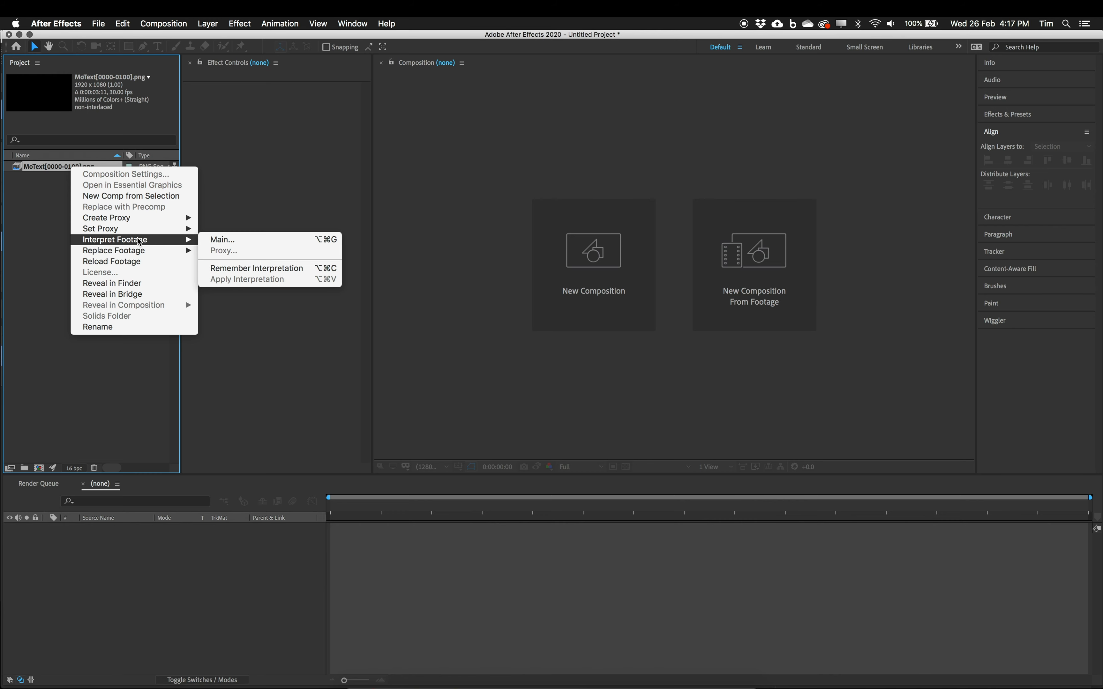
pyautogui.click(234, 244)
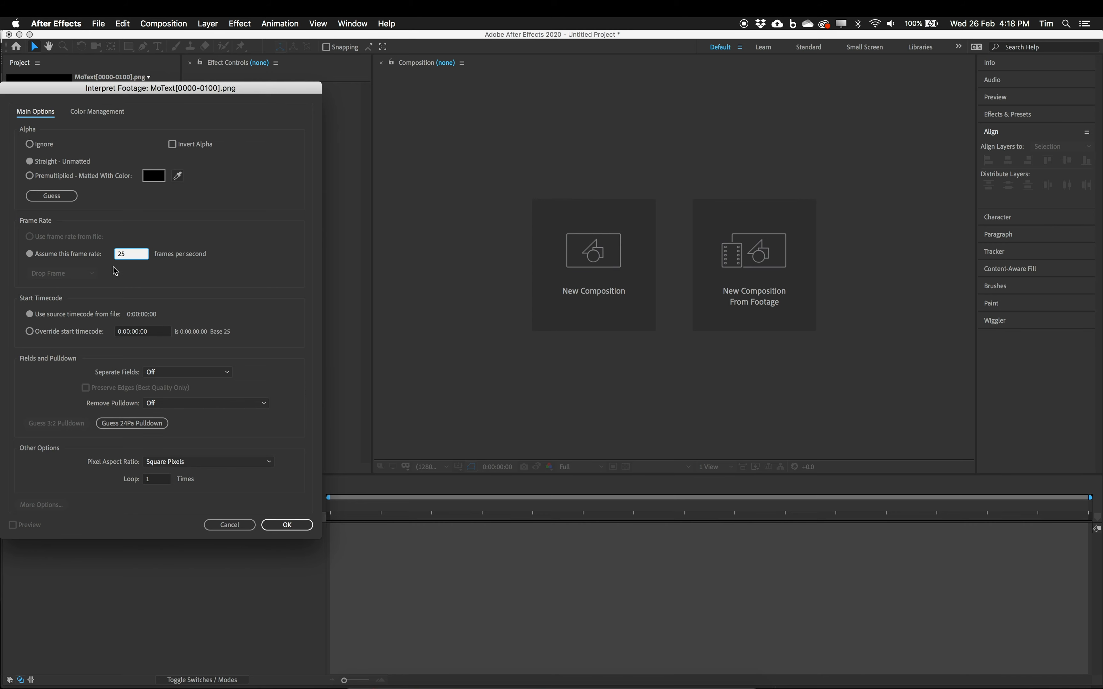
pyautogui.click(288, 524)
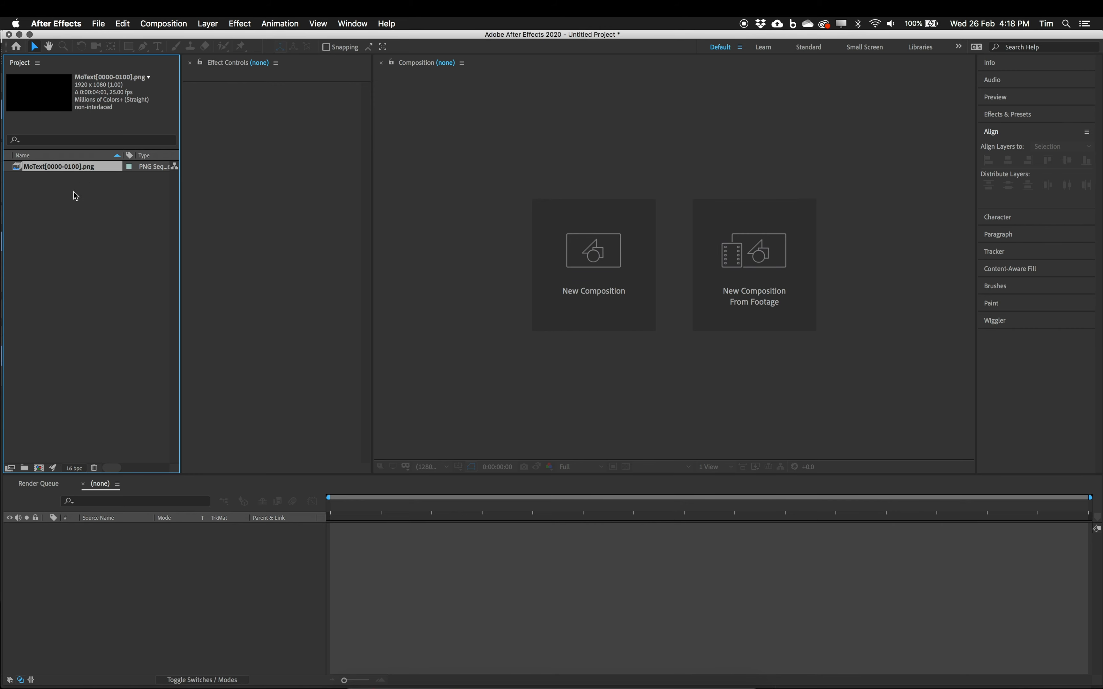
# - Create a composition from the MoText PNG sequence and scrub through its animation
pyautogui.moveTo(63, 169); pyautogui.dragTo(748, 261)
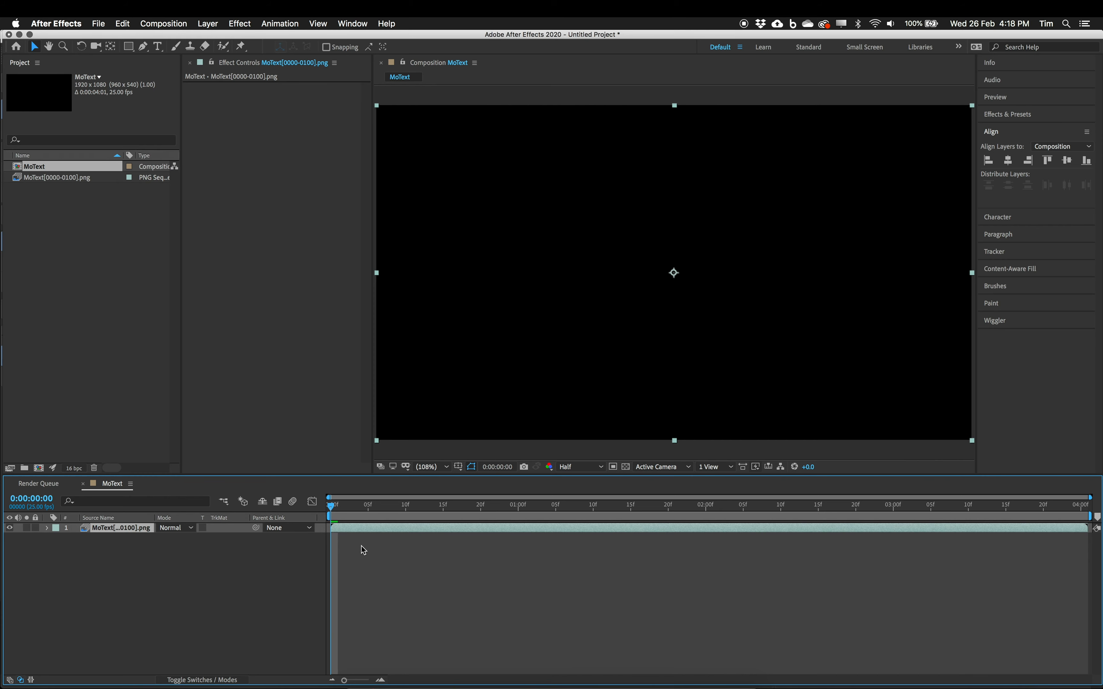
pyautogui.moveTo(343, 508); pyautogui.dragTo(653, 497)
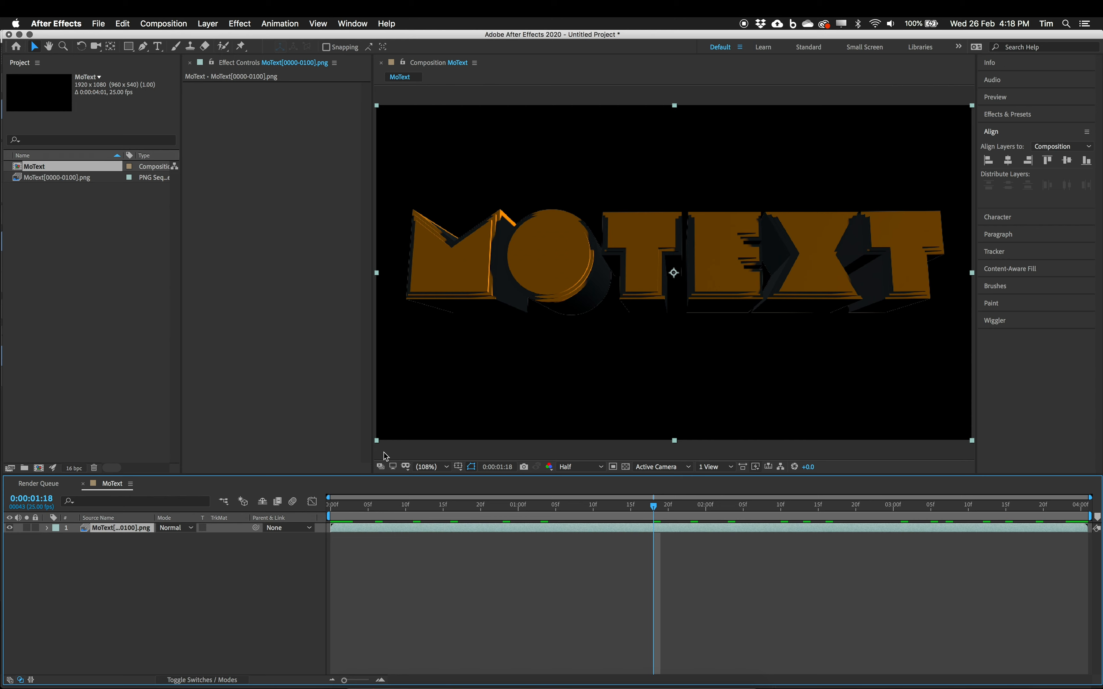
pyautogui.click(354, 506)
pyautogui.moveTo(355, 506); pyautogui.dragTo(623, 505)
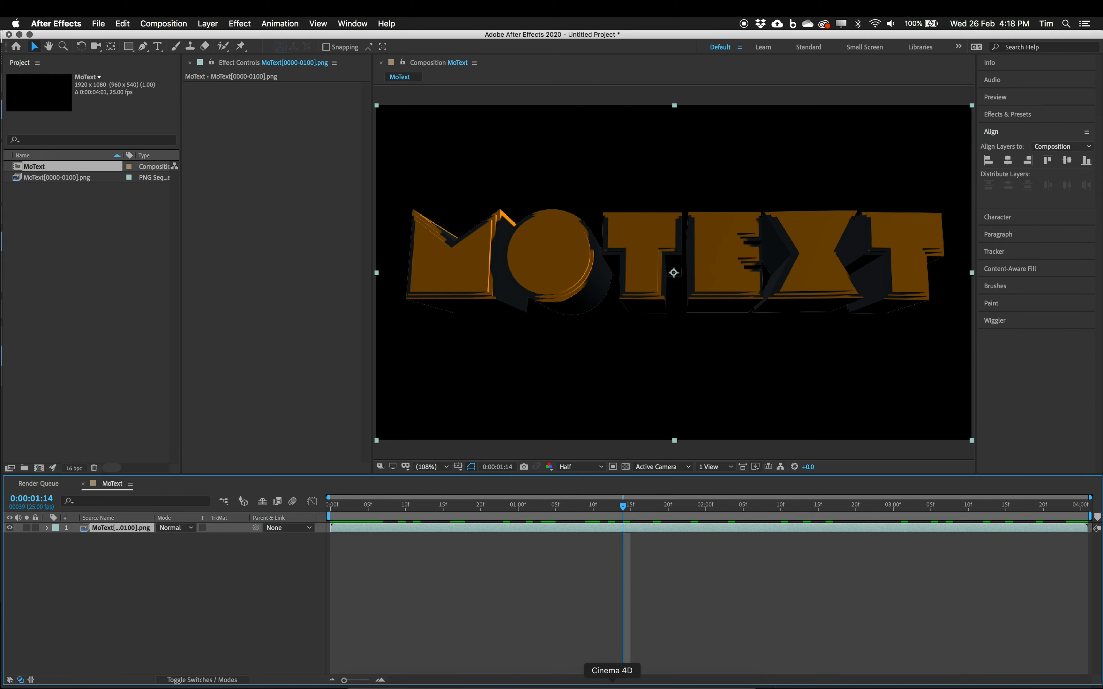
# - Switch to Cinema 4D, examine the alpha channel options in the Save render settings, and return to After Effects
pyautogui.click(596, 676)
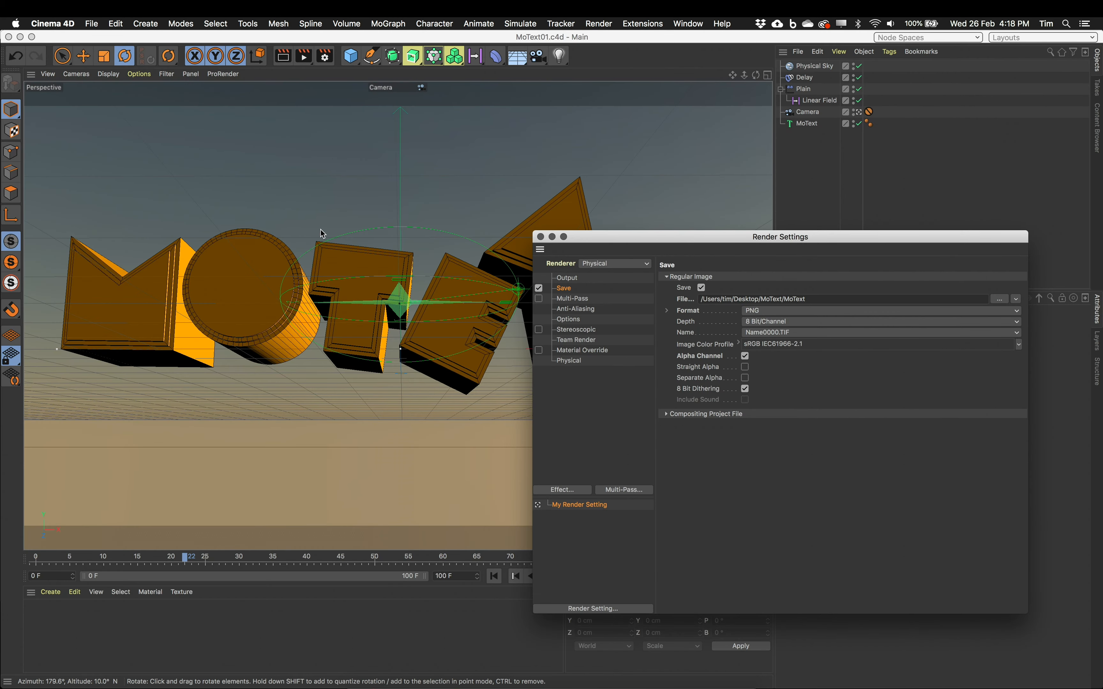
pyautogui.click(567, 684)
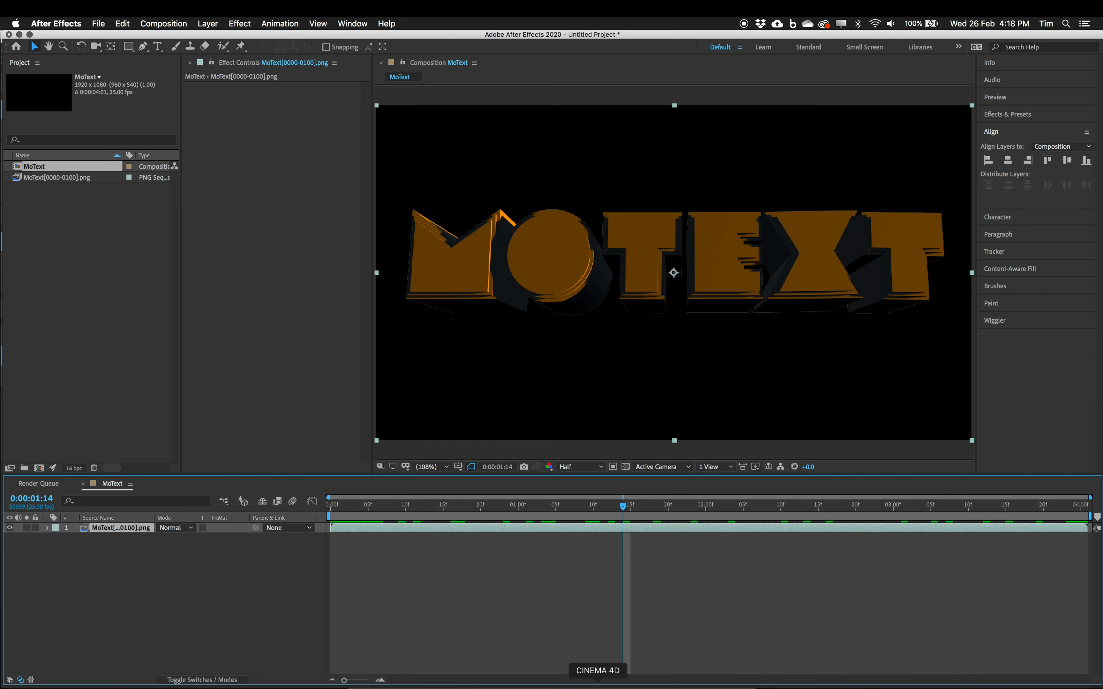
pyautogui.click(608, 686)
pyautogui.moveTo(674, 237); pyautogui.dragTo(676, 213)
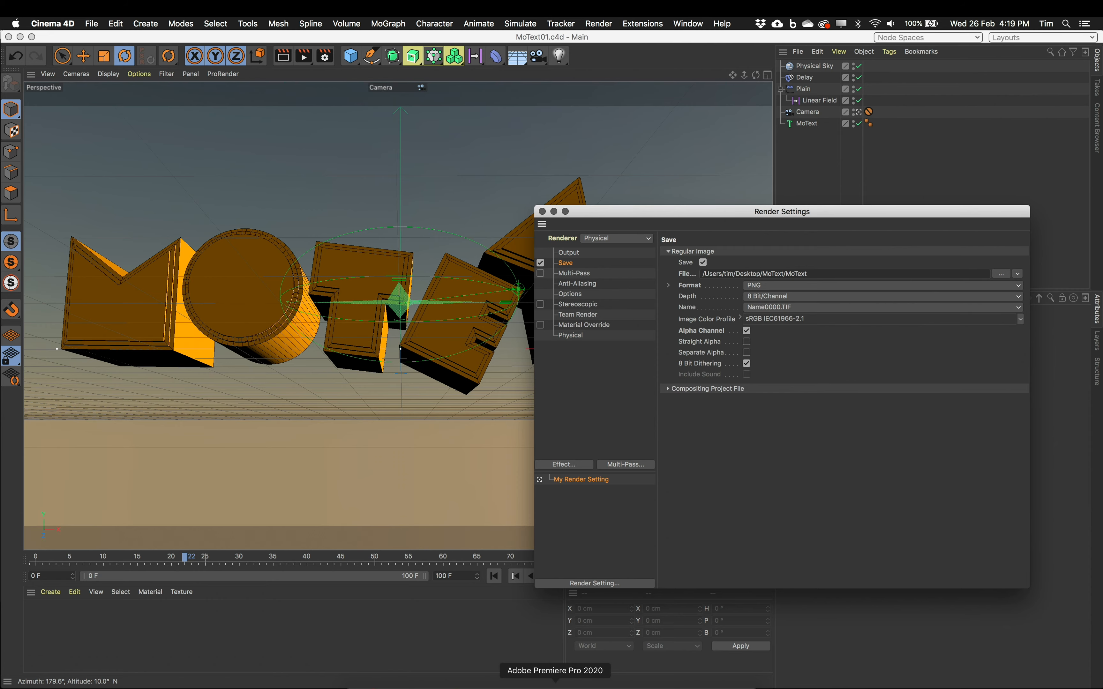
pyautogui.click(569, 687)
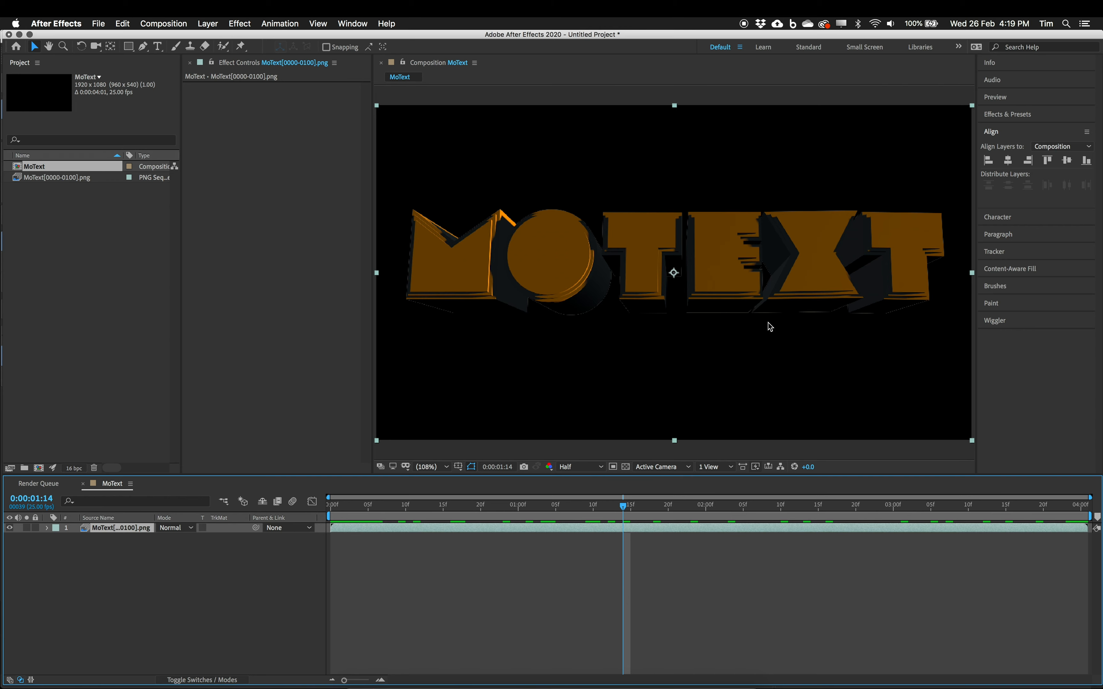
# - Set the MoText sequence's alpha interpretation to Ignore, comparing it with Straight - Unmatted, and scrub through the composition
pyautogui.click(29, 180)
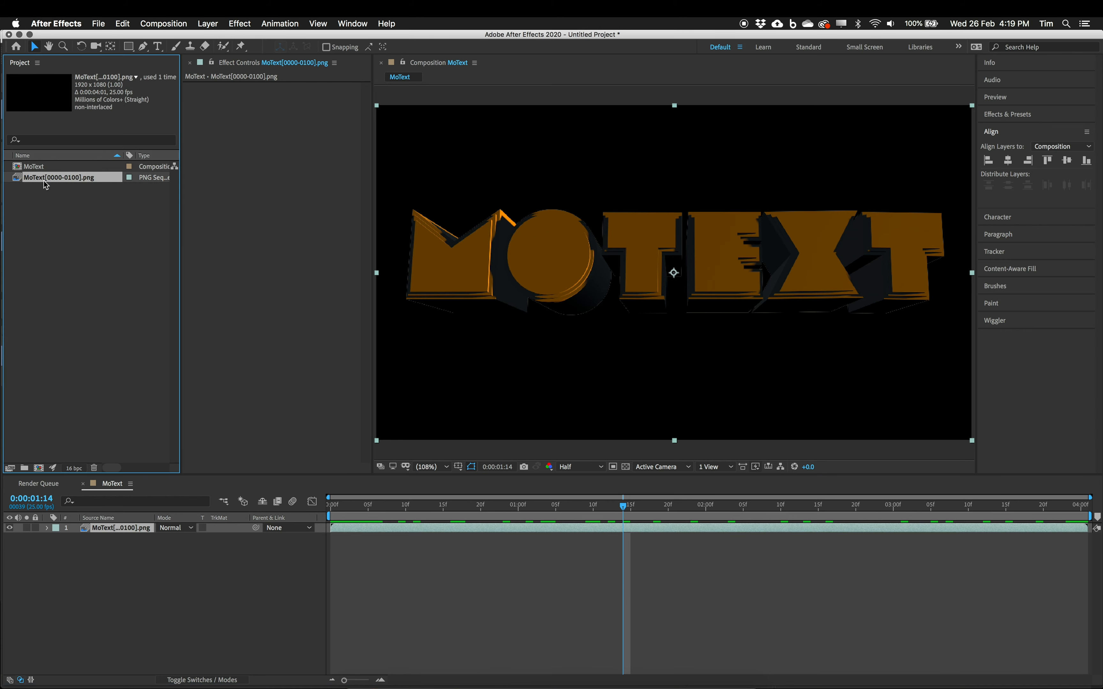
pyautogui.rightClick(63, 181)
pyautogui.moveTo(206, 250)
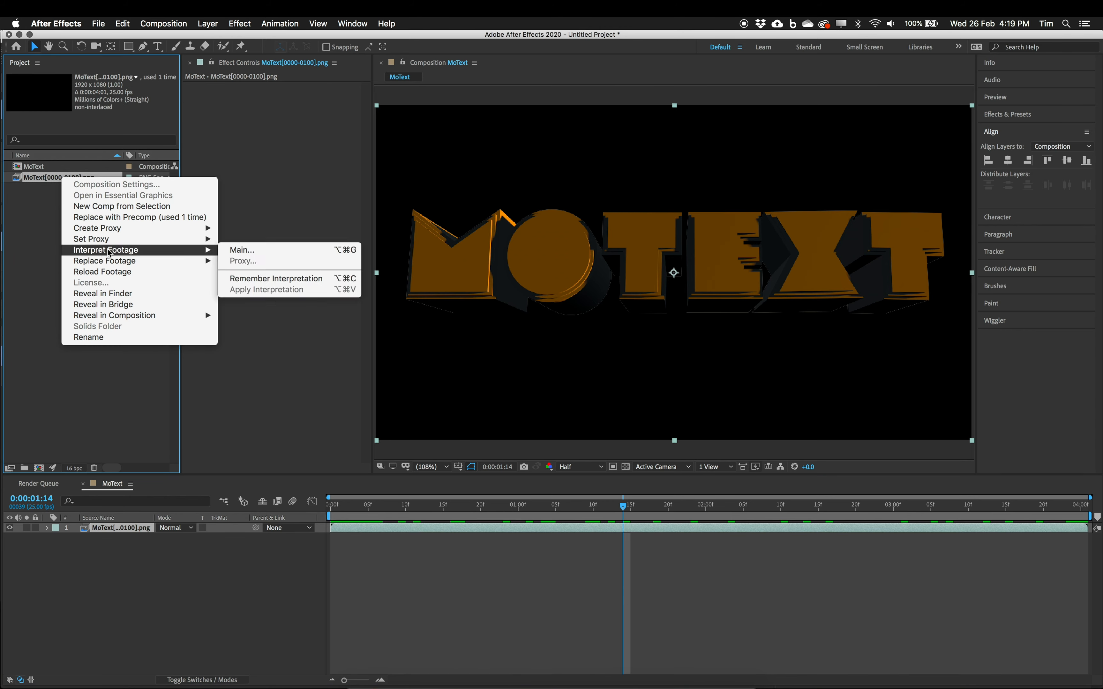
pyautogui.click(242, 250)
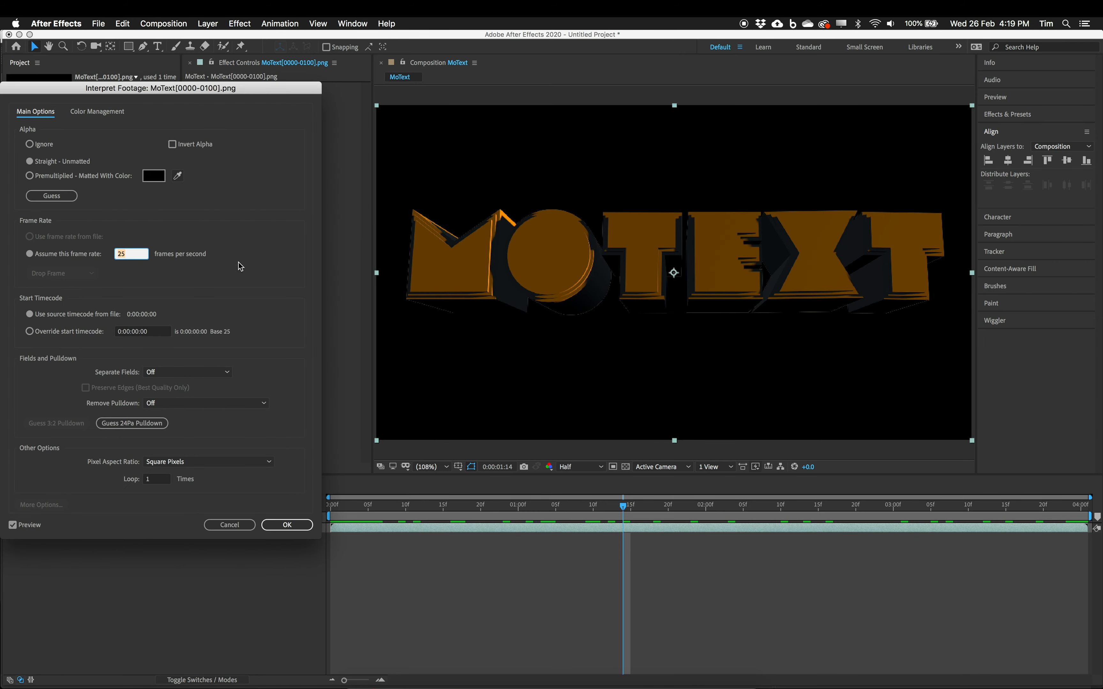
pyautogui.moveTo(251, 95); pyautogui.dragTo(613, 165)
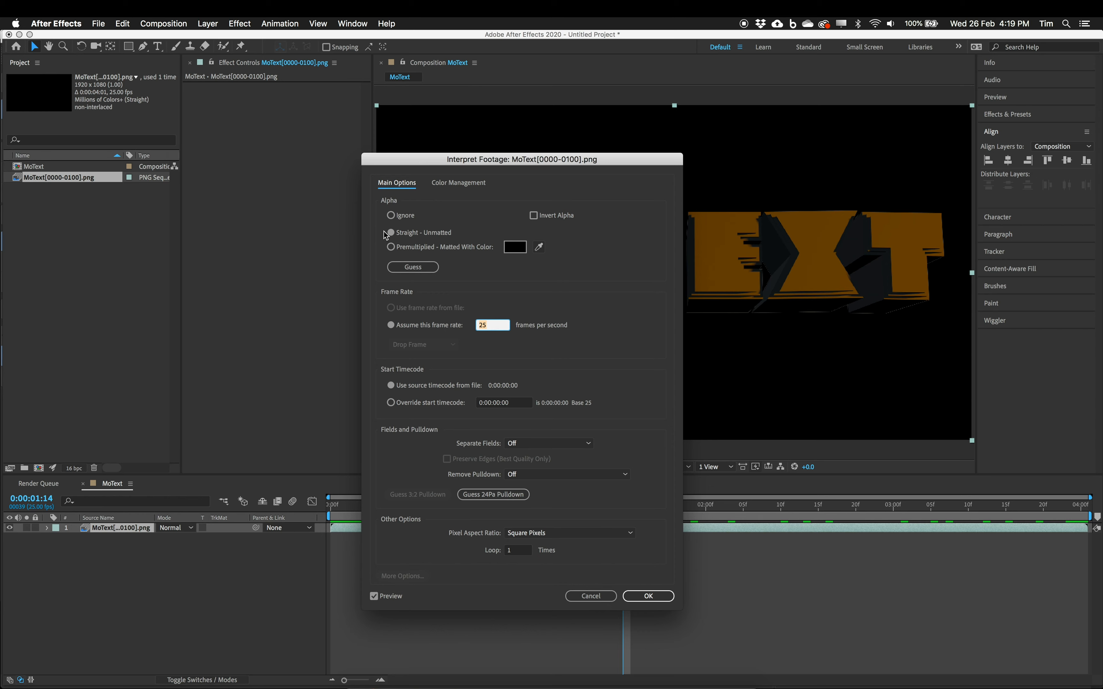
pyautogui.click(391, 216)
pyautogui.moveTo(522, 159); pyautogui.dragTo(288, 164)
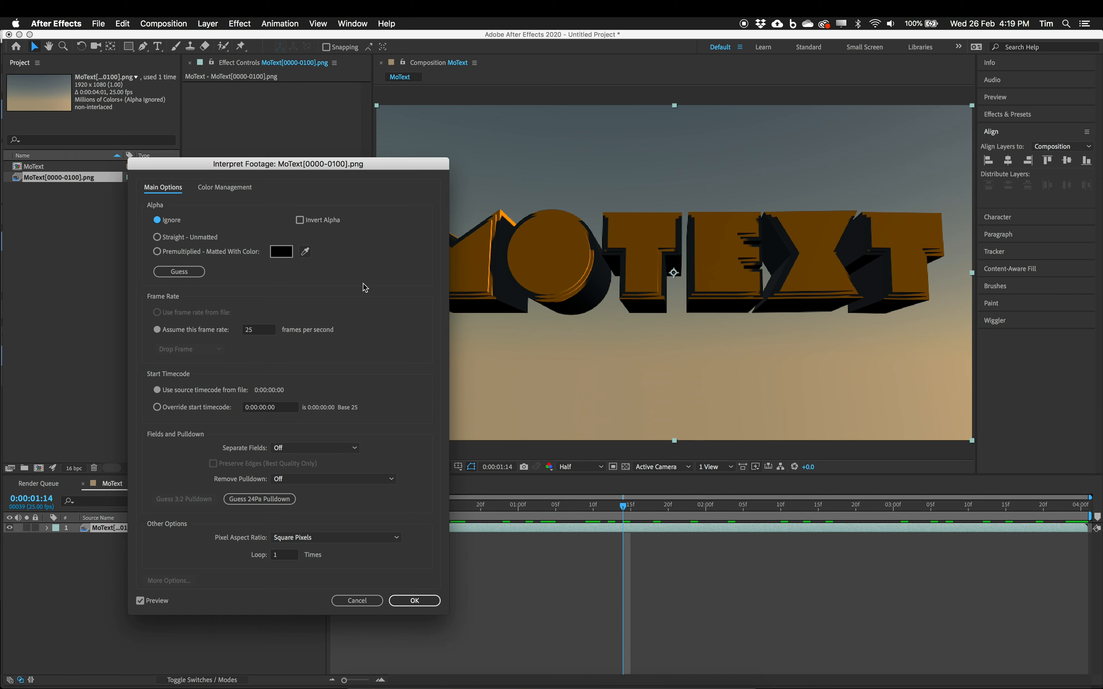
pyautogui.click(201, 238)
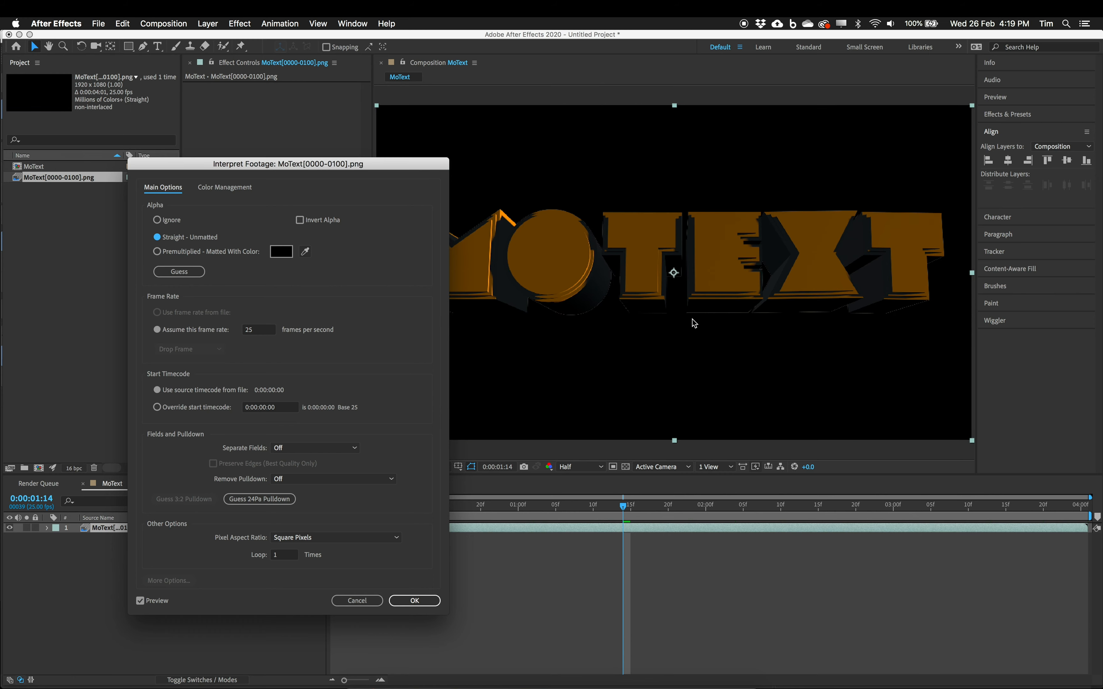
pyautogui.click(169, 220)
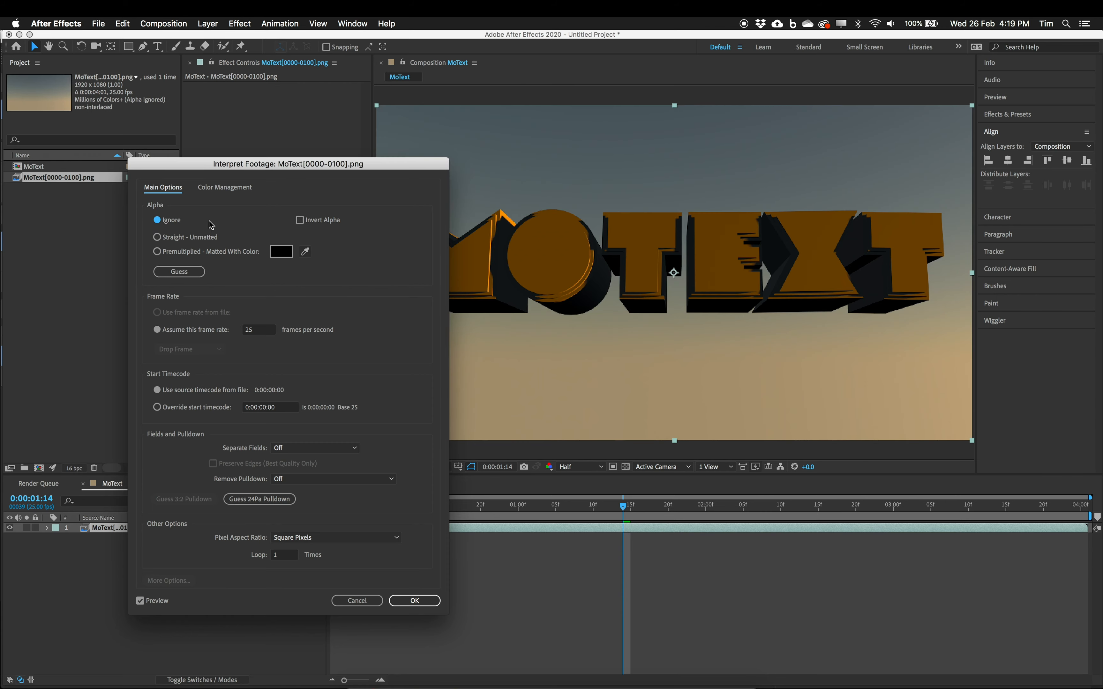
pyautogui.click(422, 598)
pyautogui.moveTo(368, 505); pyautogui.dragTo(900, 510)
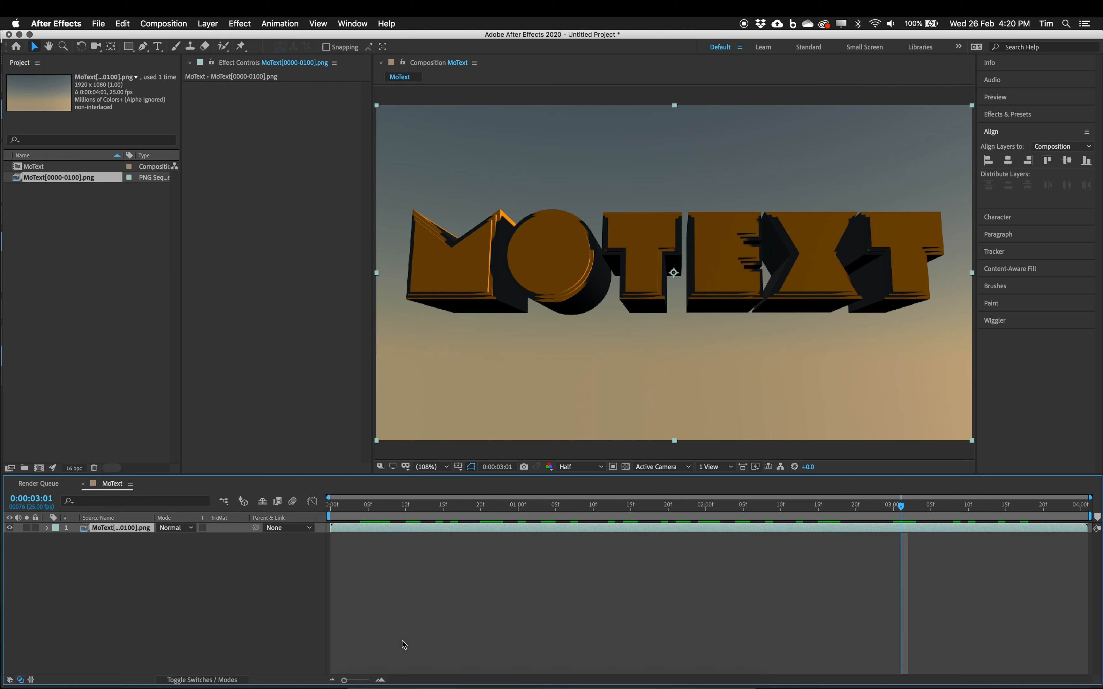
# - Switch to Finder and open the SAMPLES folder inside PB-free-cinematic-sounds-beach-sunrise, widening the columns to show full names
pyautogui.click(354, 684)
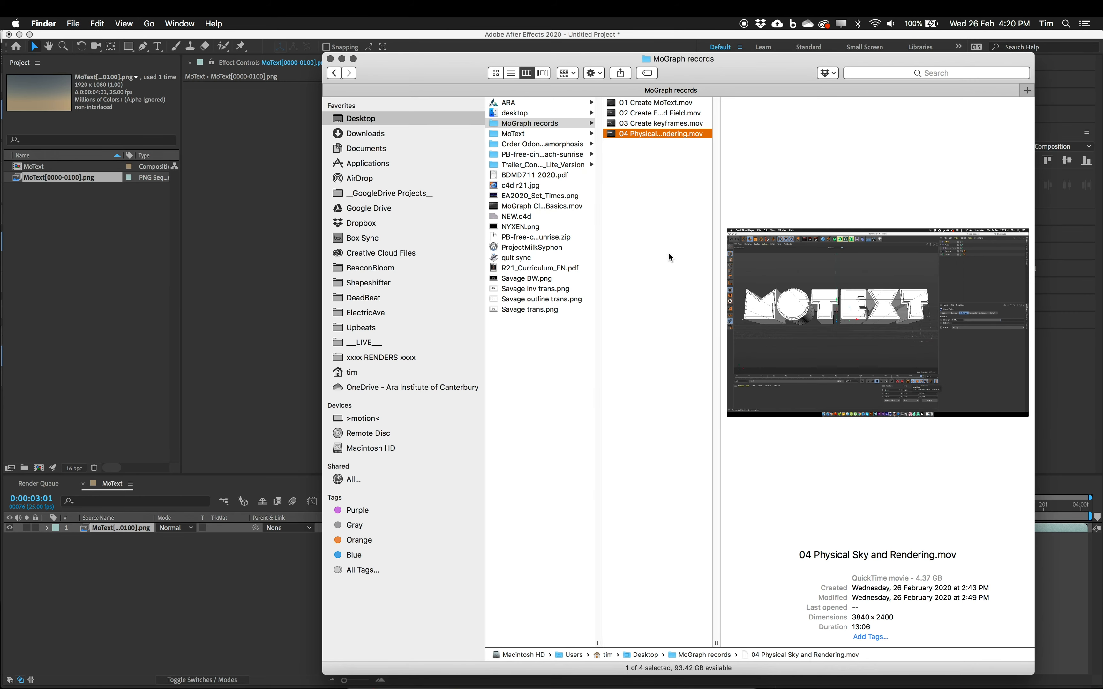
pyautogui.click(531, 154)
pyautogui.moveTo(599, 642); pyautogui.dragTo(692, 629)
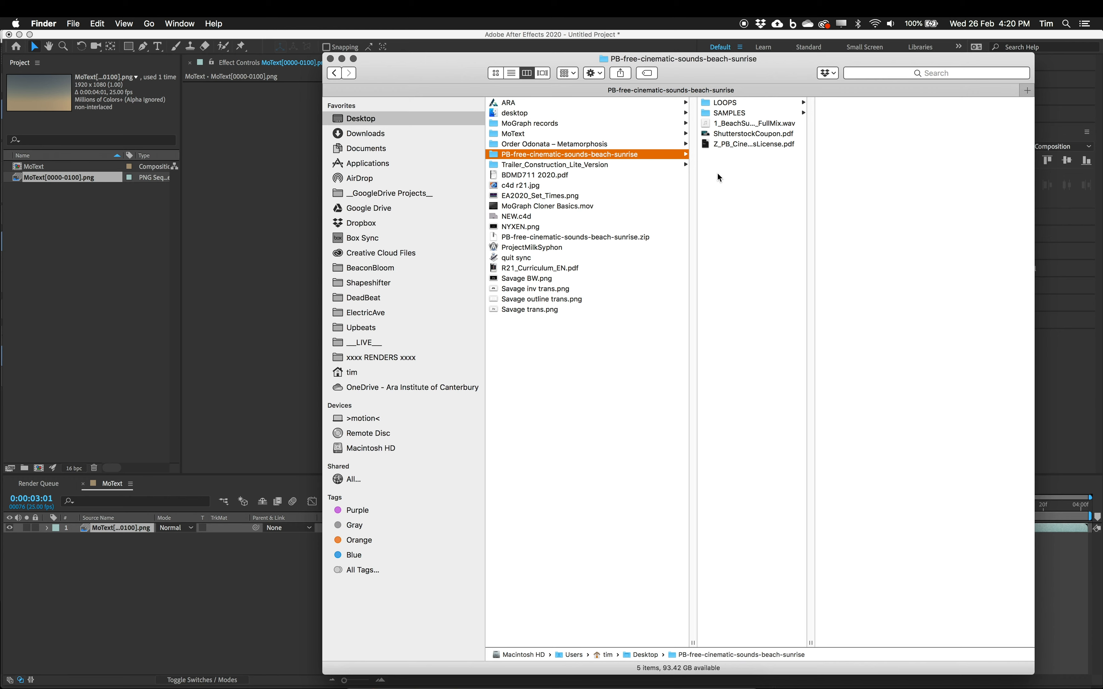
pyautogui.moveTo(810, 634); pyautogui.dragTo(847, 638)
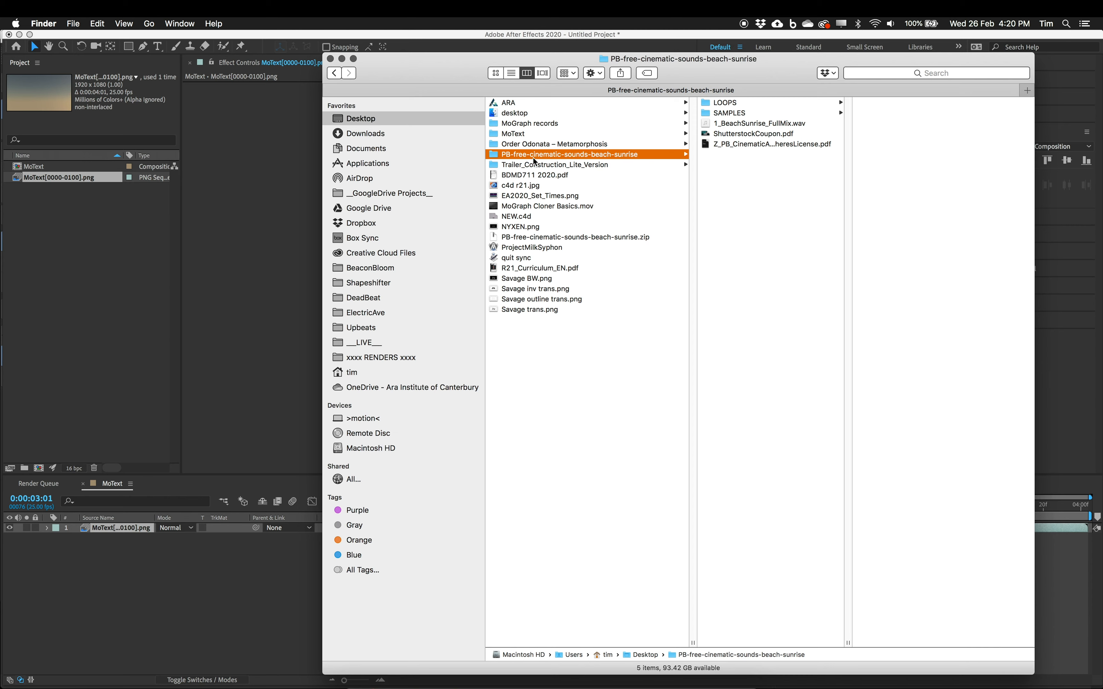
pyautogui.click(755, 113)
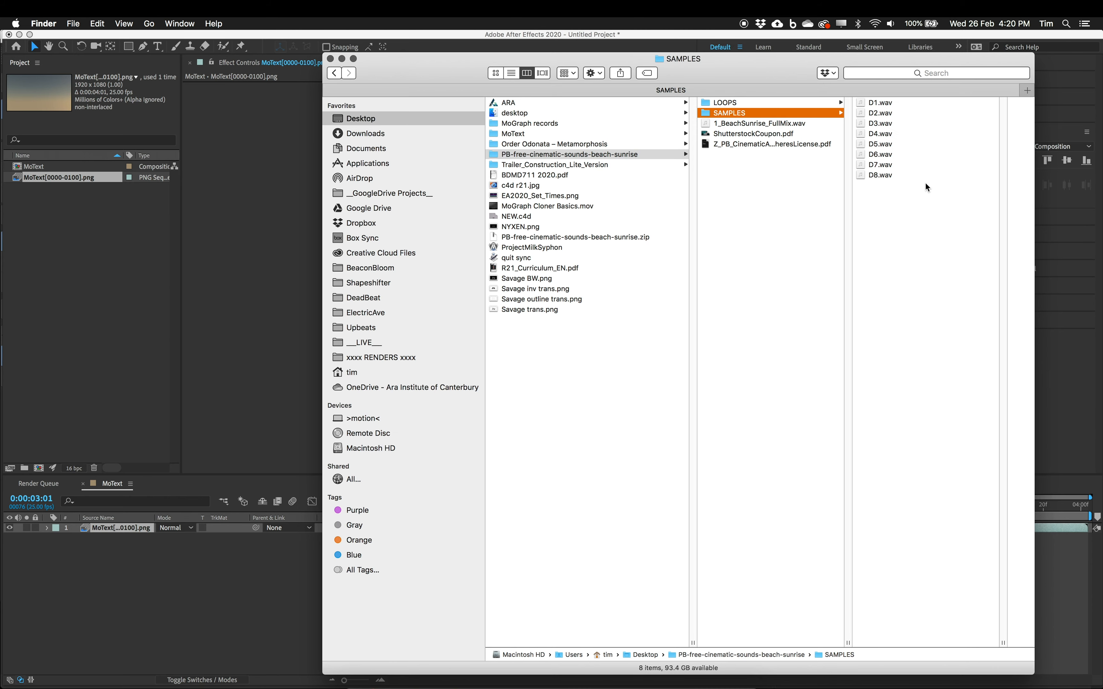
# - Preview the D4.wav sound sample
pyautogui.click(886, 134)
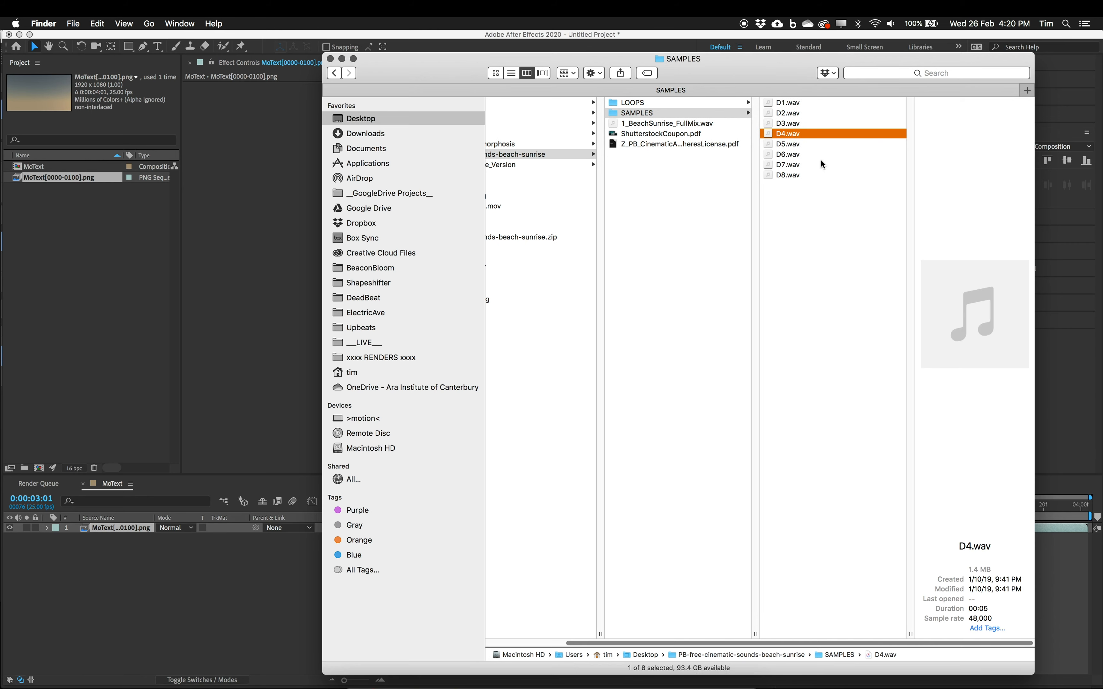
pyautogui.press('space')
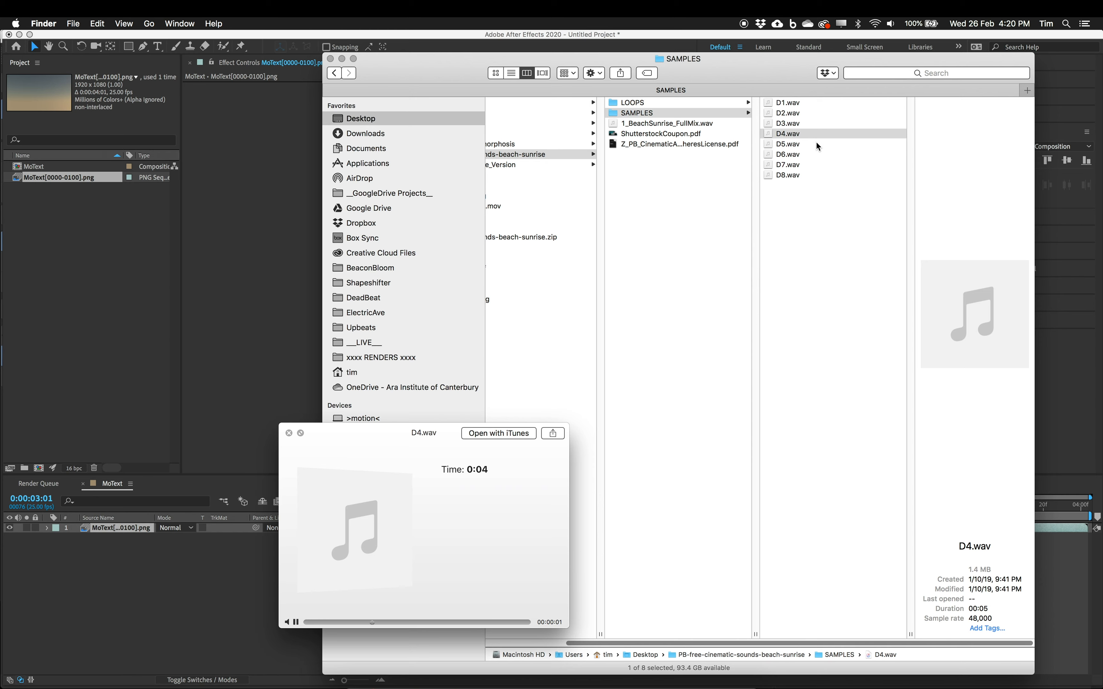
pyautogui.click(289, 433)
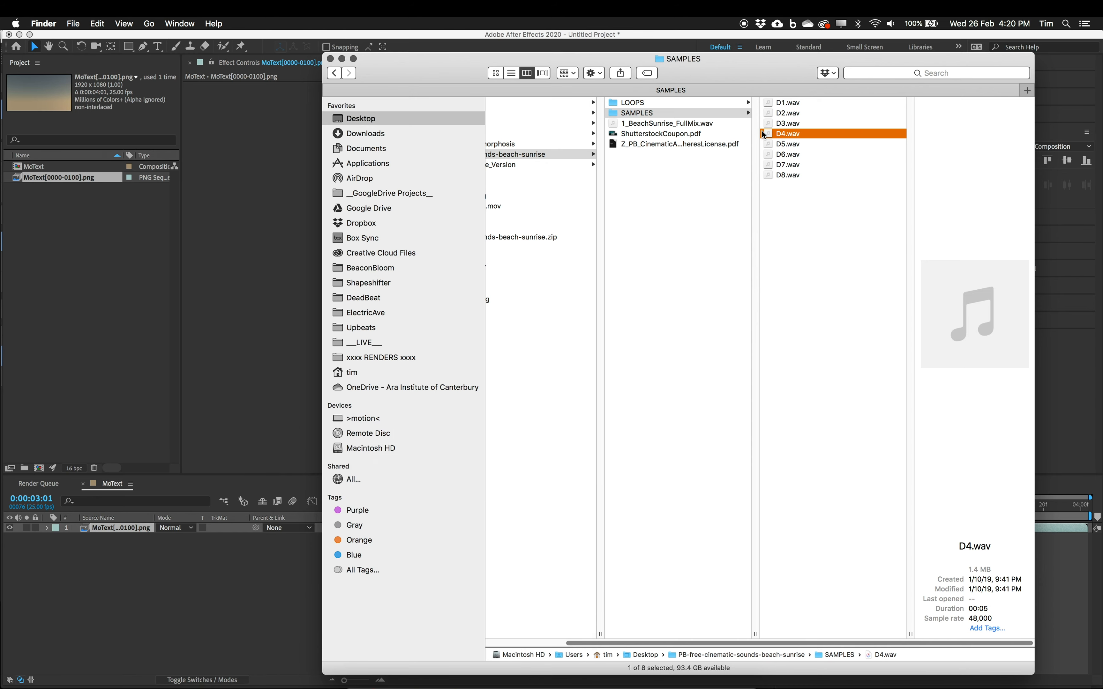
# - Import D4.wav into the After Effects project and add it below the PNG sequence layer, with the playhead at the composition's start
pyautogui.moveTo(772, 133); pyautogui.dragTo(134, 319)
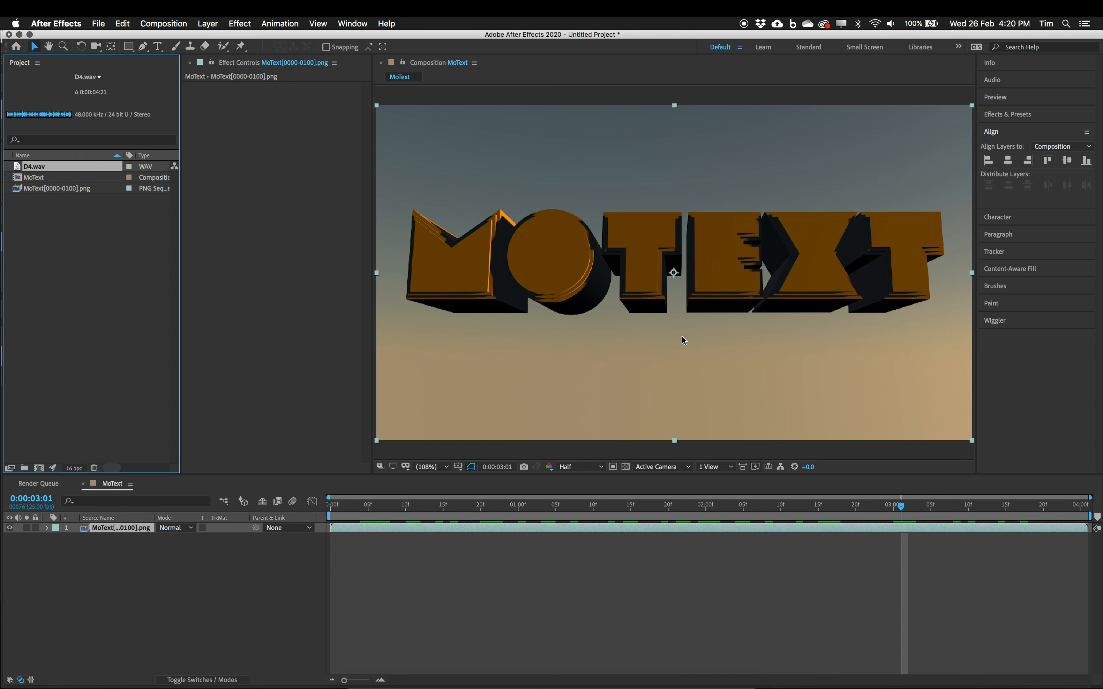
pyautogui.moveTo(100, 167); pyautogui.dragTo(95, 571)
pyautogui.press('Home')
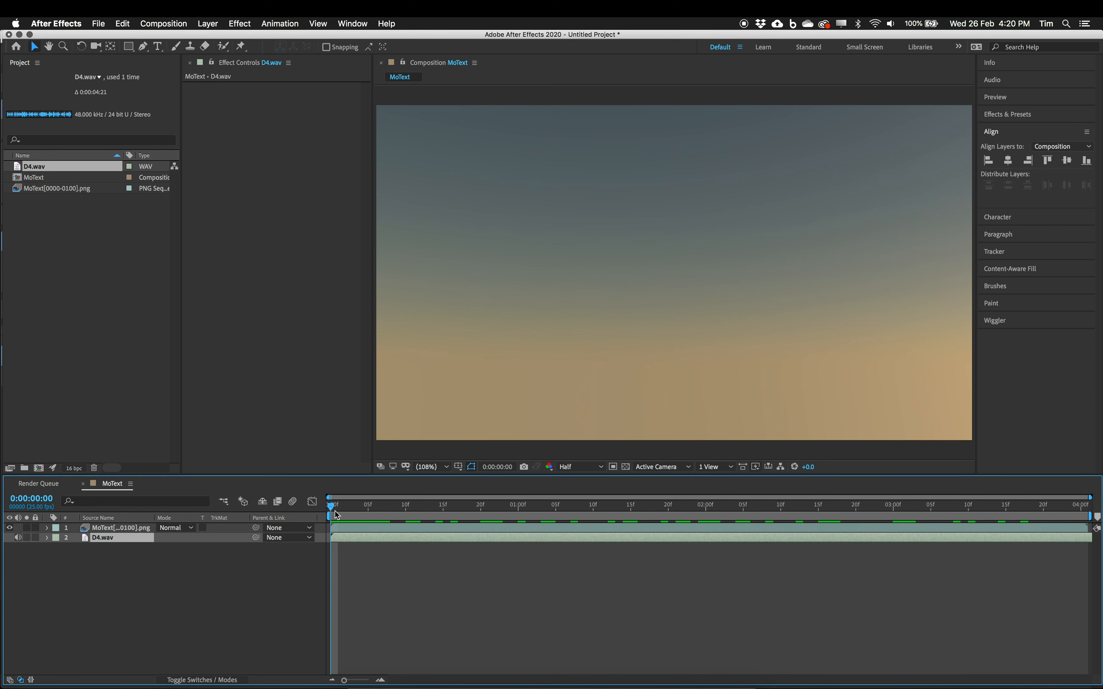
# - Preview the MoText composition with the D4.wav sound from the start, raising the system volume
pyautogui.press('space')
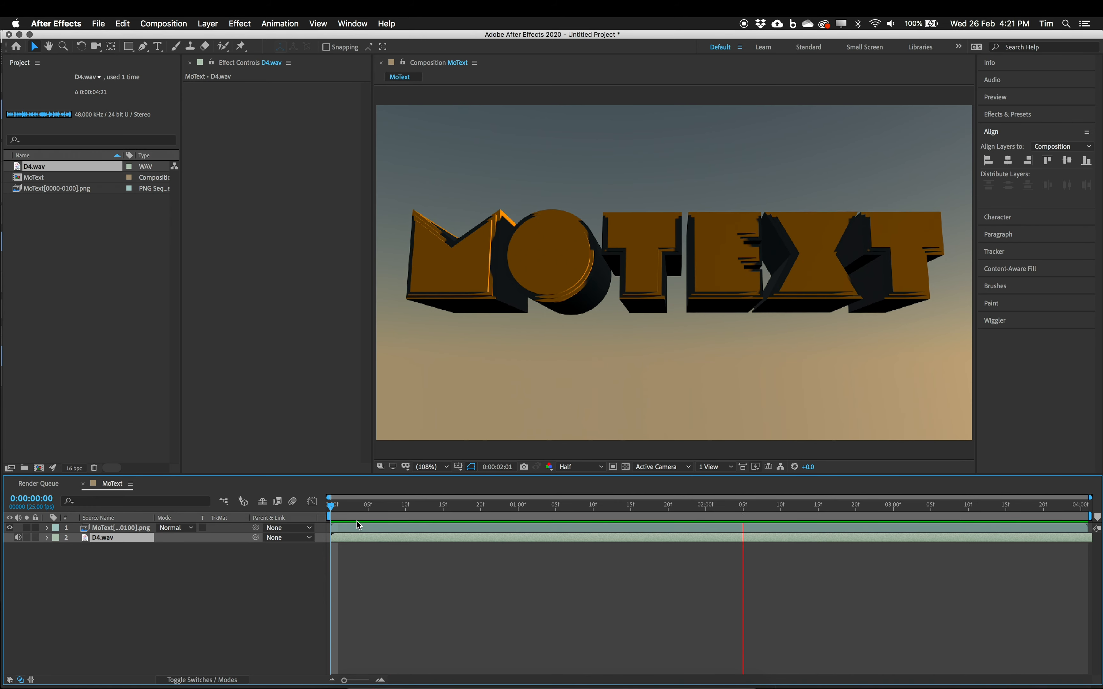
pyautogui.press('XF86AudioRaiseVolume')
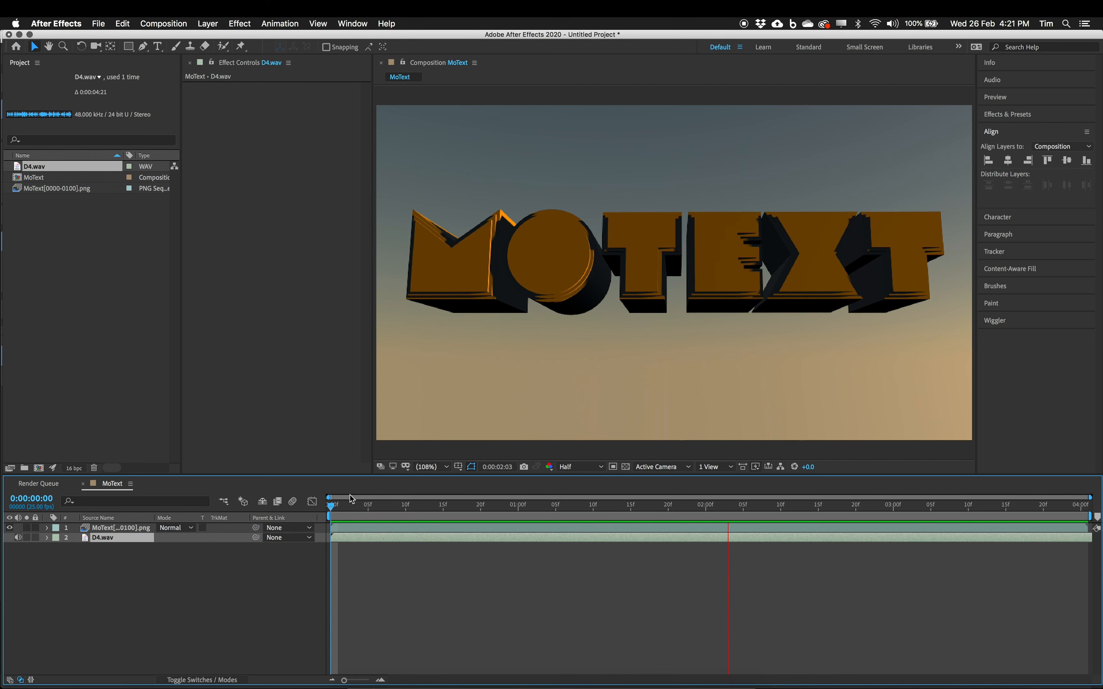
pyautogui.click(384, 507)
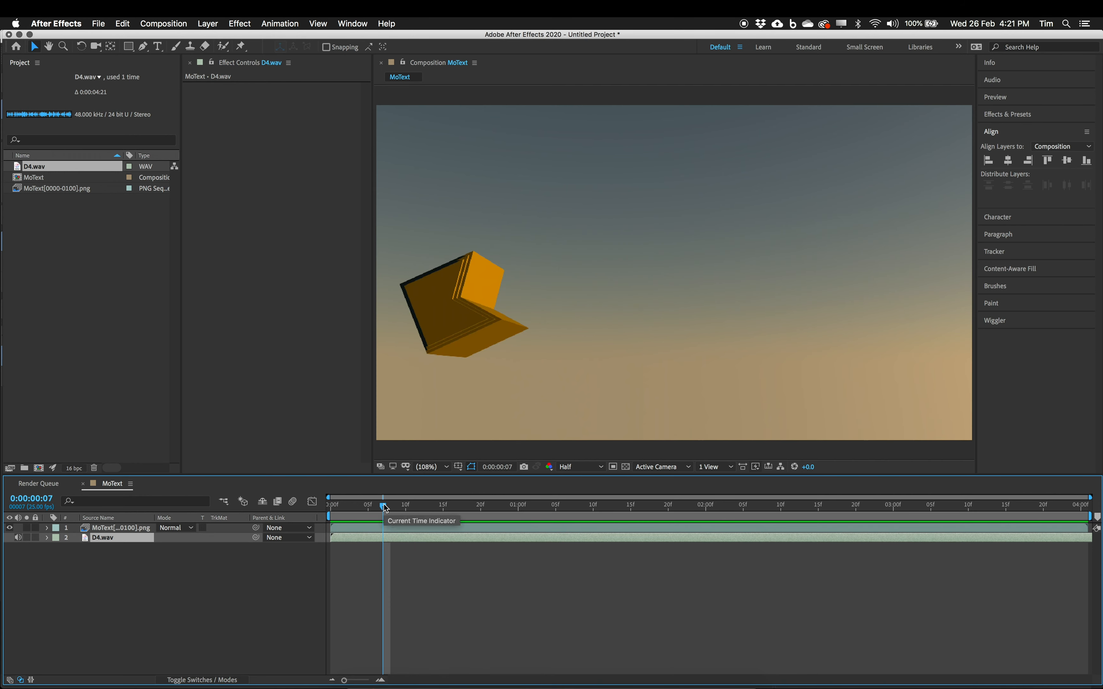
# - Shift the D4.wav layer to start at 0:00:00:08 and preview the composition from the start
pyautogui.moveTo(337, 504); pyautogui.dragTo(392, 505)
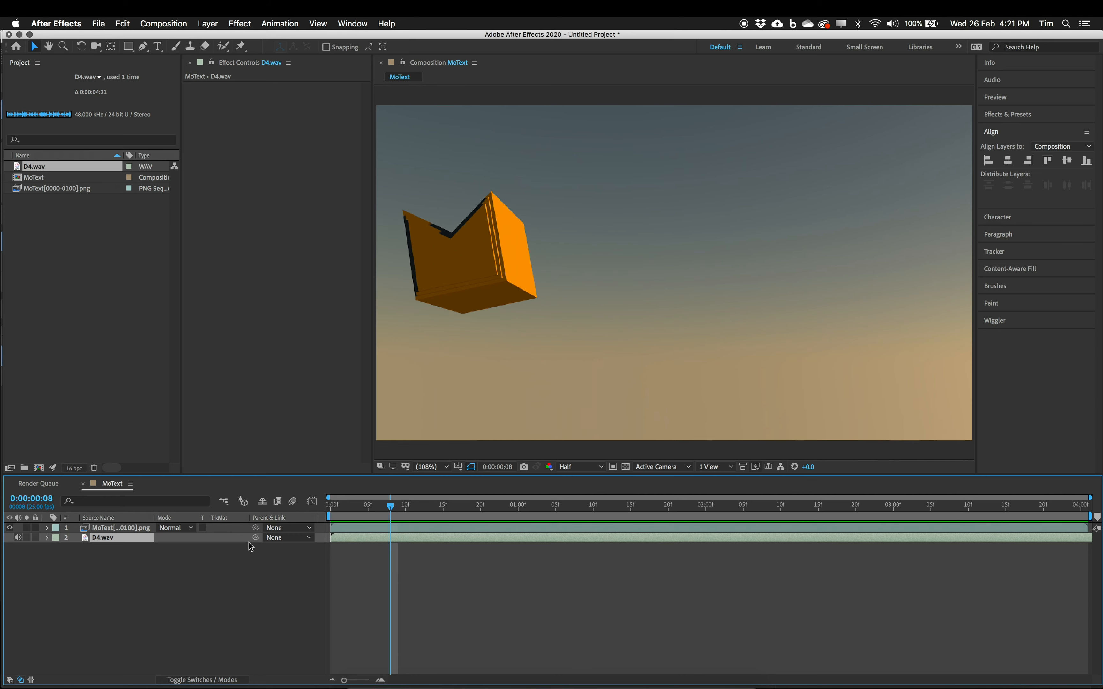
pyautogui.click(137, 549)
pyautogui.click(337, 540)
pyautogui.moveTo(355, 539); pyautogui.dragTo(392, 521)
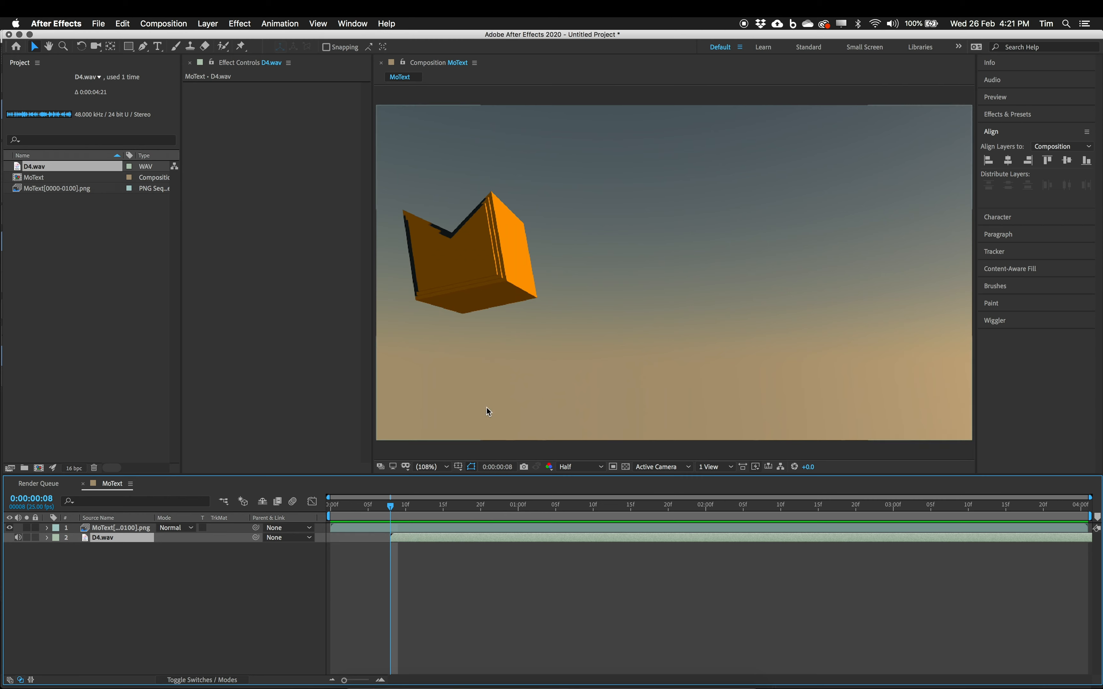
pyautogui.moveTo(348, 502); pyautogui.dragTo(303, 506)
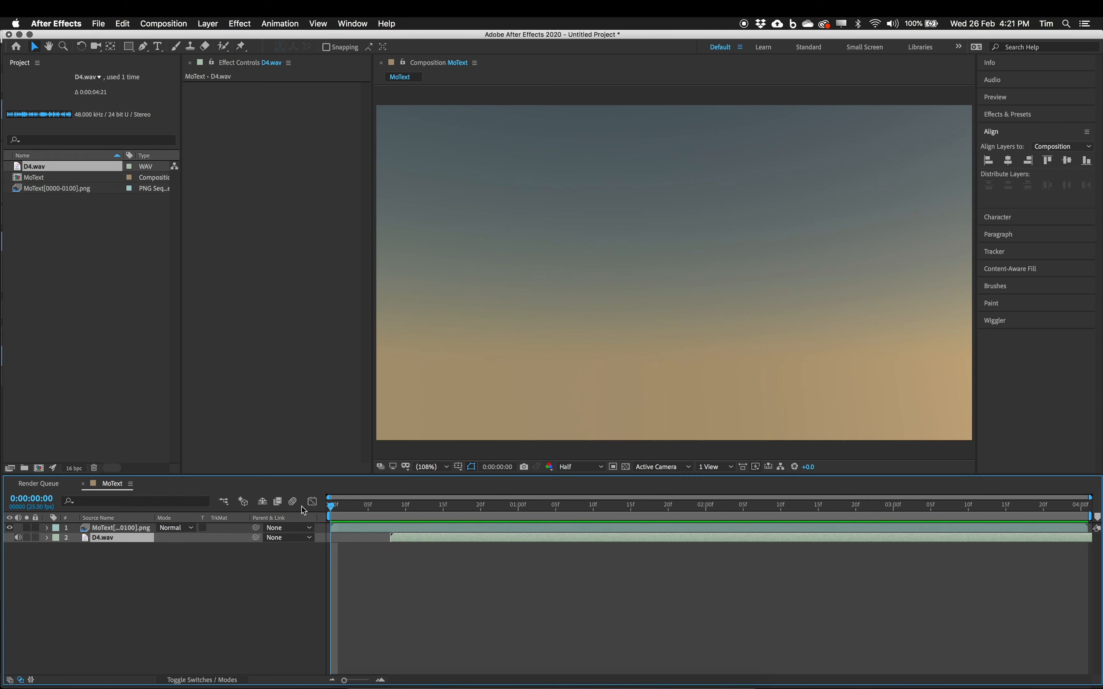
pyautogui.press('space')
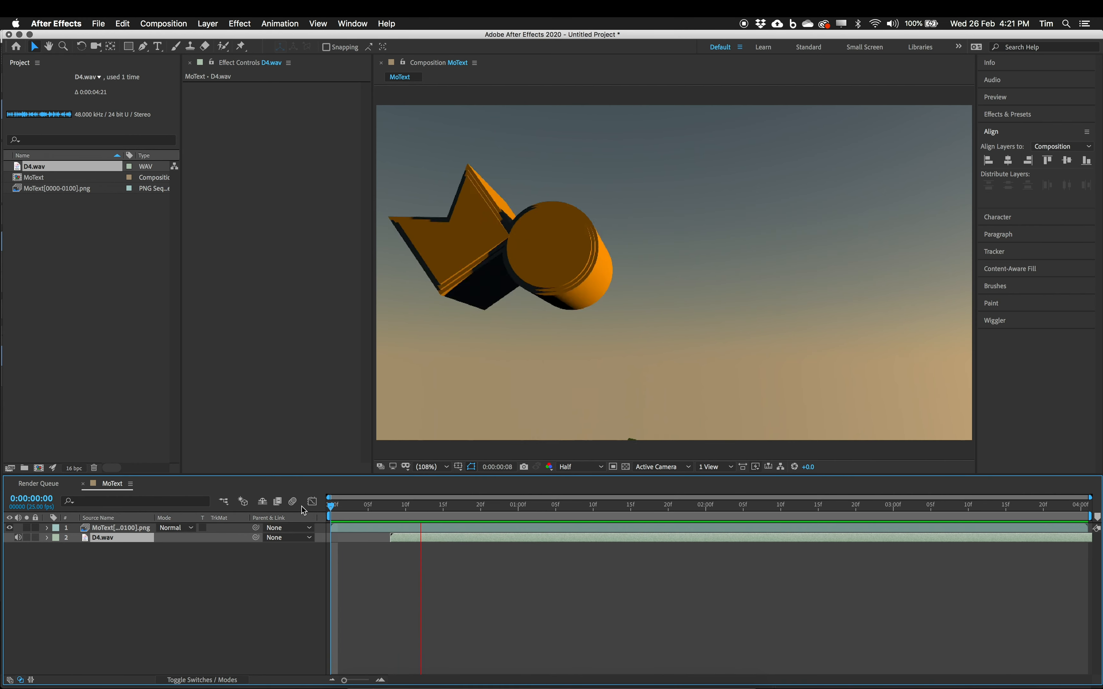
# - Shift the D4.wav layer about two frames earlier, to start at about frame 6, and preview the result
pyautogui.moveTo(408, 508); pyautogui.dragTo(393, 538)
pyautogui.press('Home')
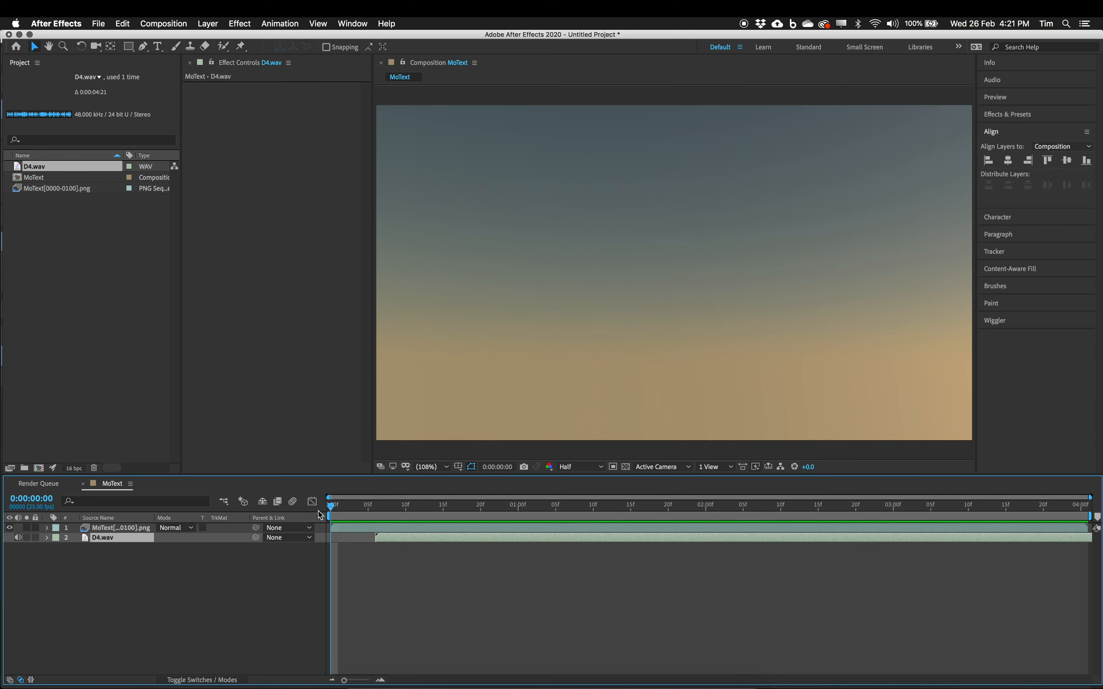
pyautogui.press('space')
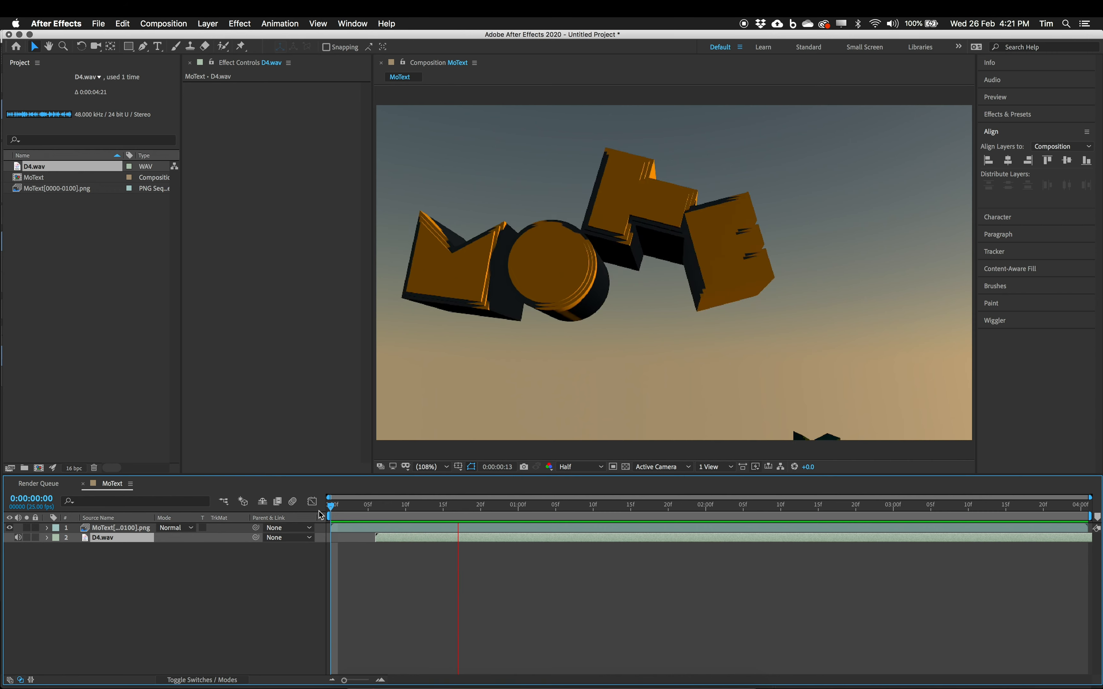
pyautogui.click(428, 506)
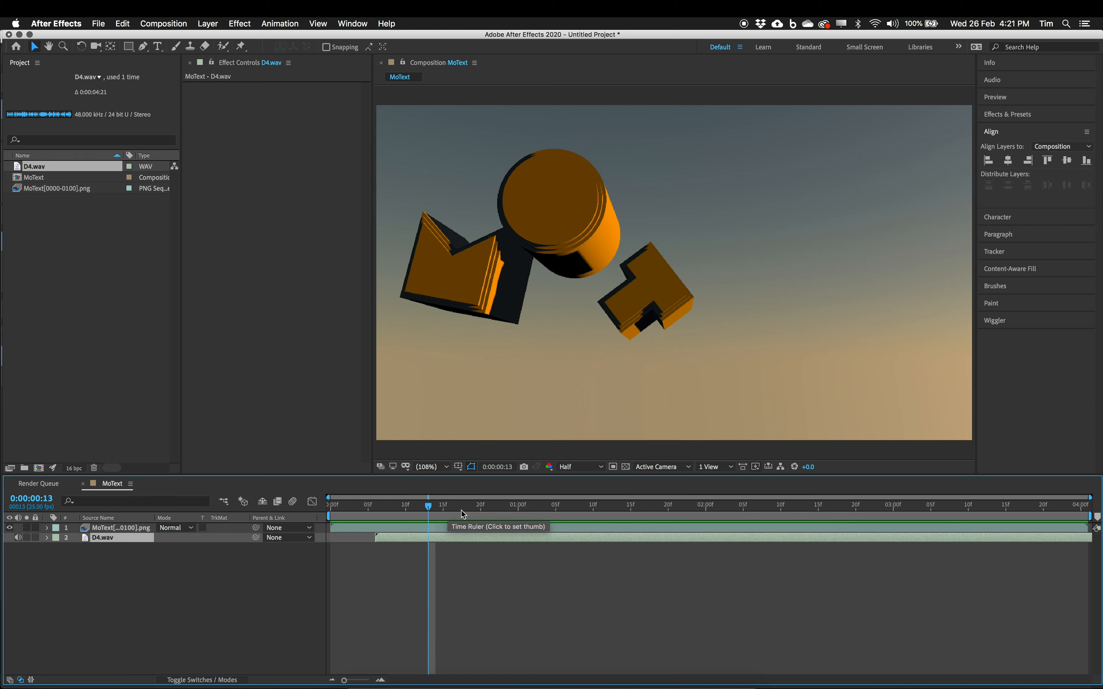
pyautogui.press('space')
# - Place the playhead at 0:00:02:00 and apply the Curves color correction effect to the MoText PNG sequence layer
pyautogui.click(666, 517)
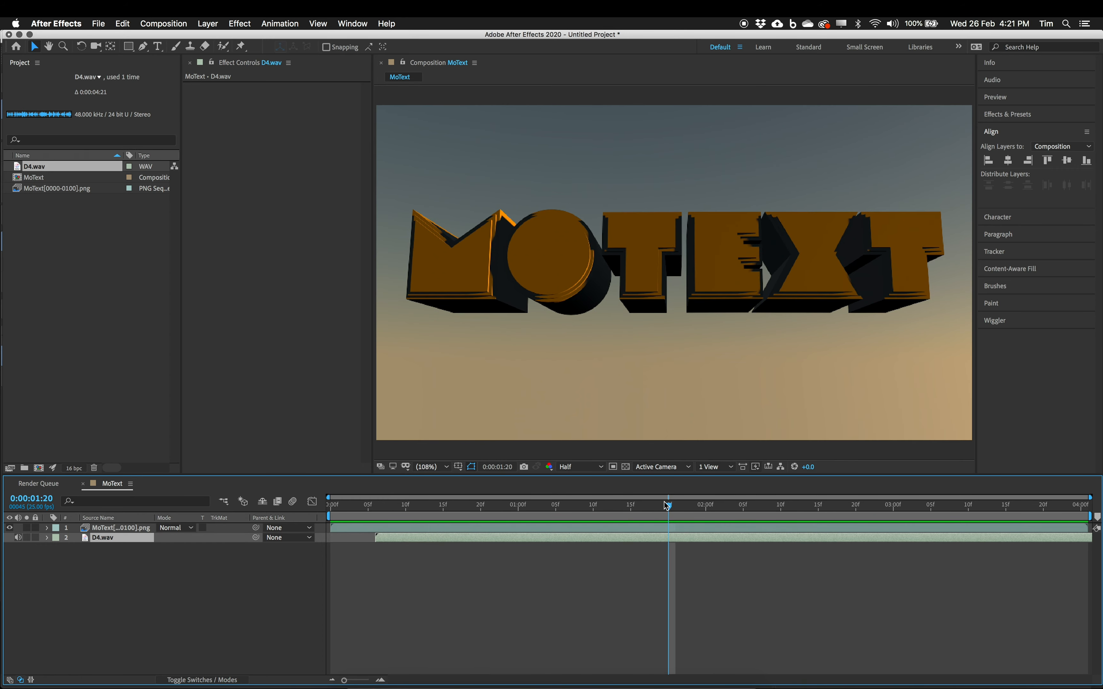
pyautogui.moveTo(711, 507)
pyautogui.mouseDown()
pyautogui.moveTo(974, 502)
pyautogui.moveTo(333, 546)
pyautogui.moveTo(468, 510)
pyautogui.moveTo(706, 510)
pyautogui.mouseUp()
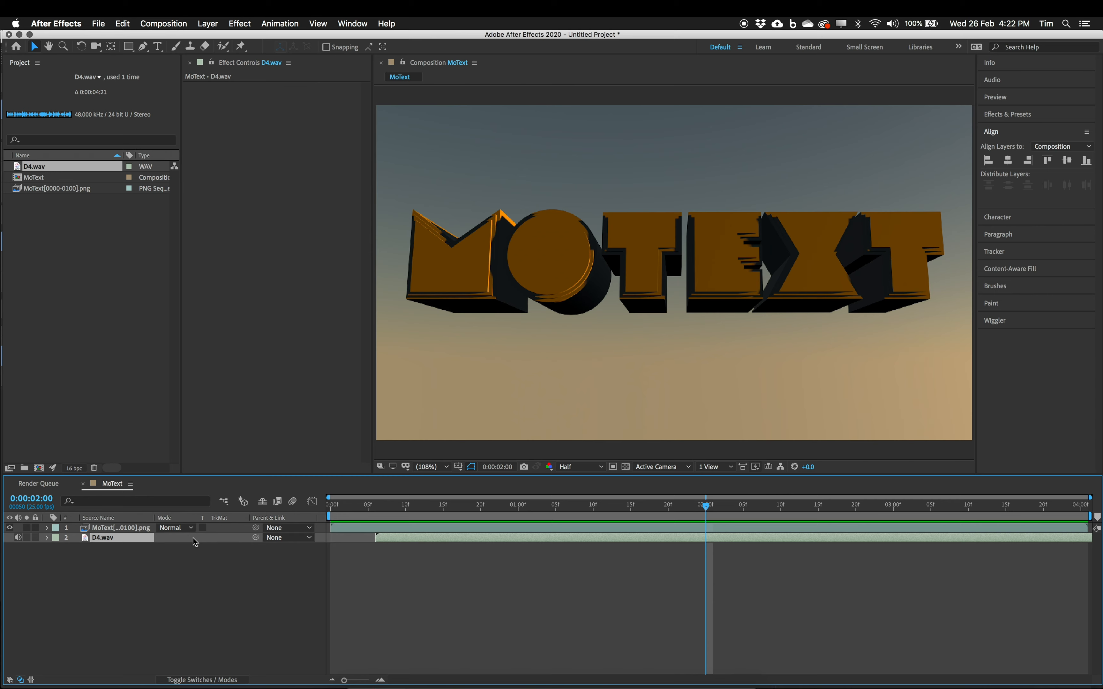
pyautogui.click(130, 528)
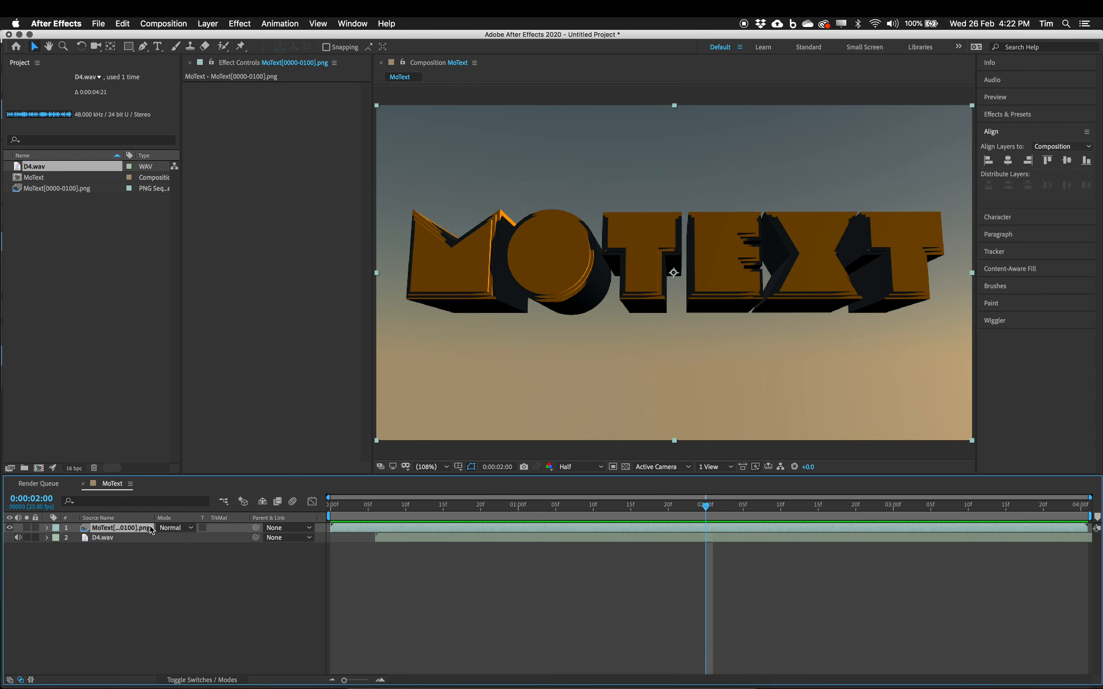
pyautogui.click(238, 24)
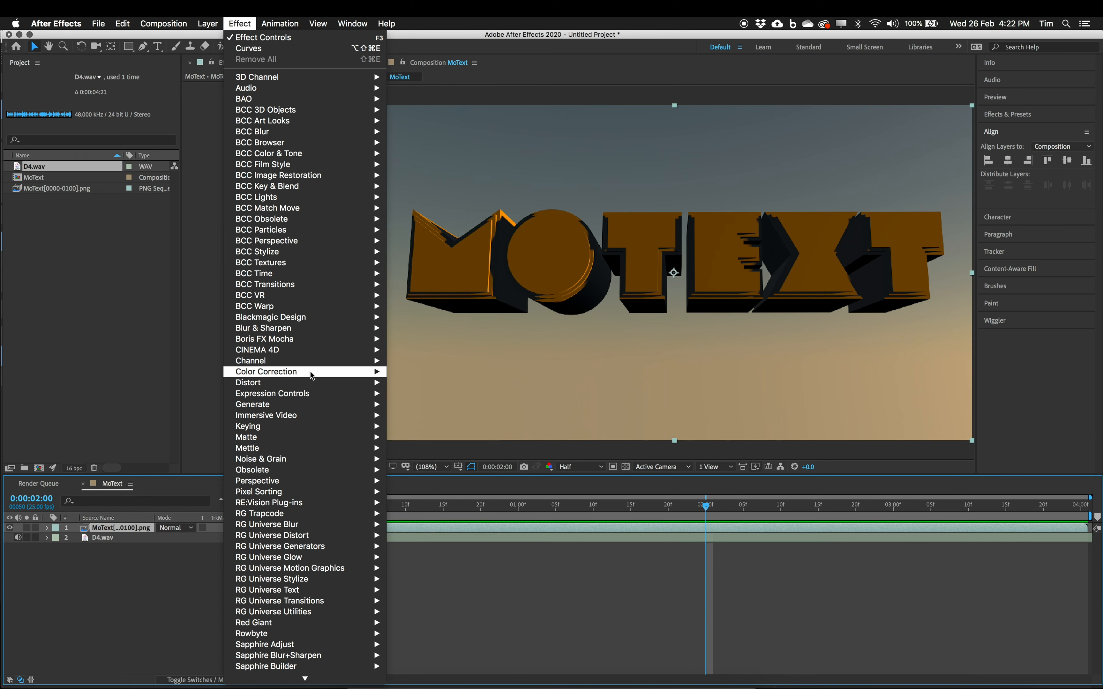
pyautogui.moveTo(306, 376)
pyautogui.click(411, 502)
# - Try a steep RGB curve with several points on the MoText sequence, and reset the Curves effect
pyautogui.moveTo(293, 183)
pyautogui.mouseDown()
pyautogui.moveTo(286, 168)
pyautogui.moveTo(285, 177)
pyautogui.mouseUp()
pyautogui.moveTo(245, 217); pyautogui.dragTo(248, 226)
pyautogui.moveTo(286, 169); pyautogui.dragTo(348, 138)
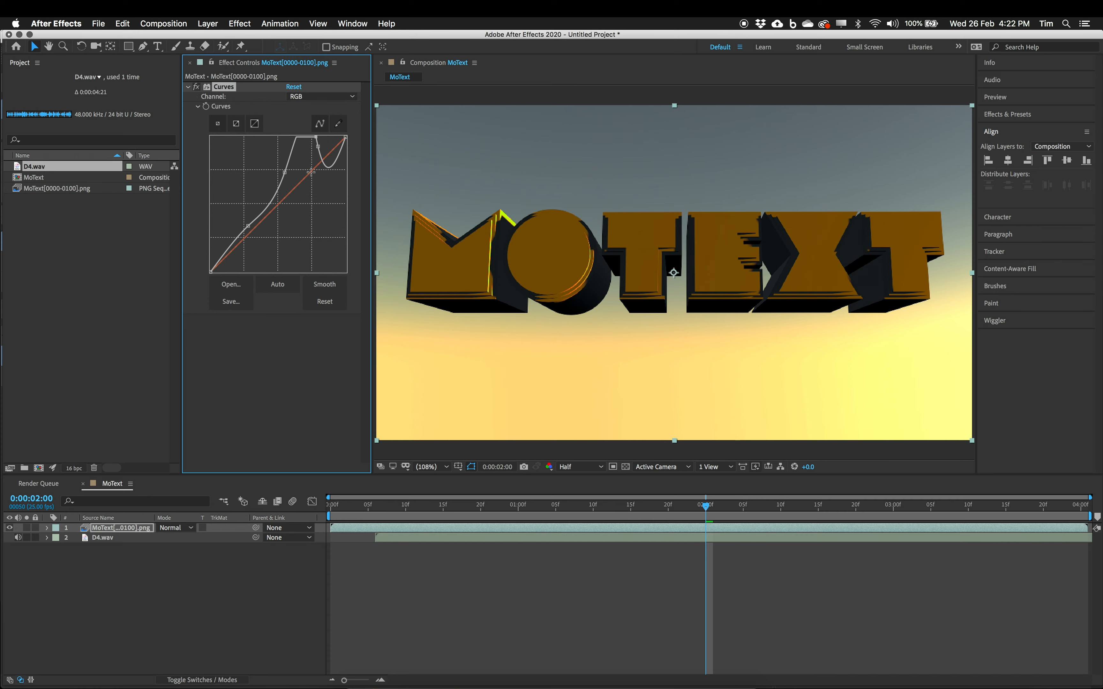
pyautogui.click(294, 86)
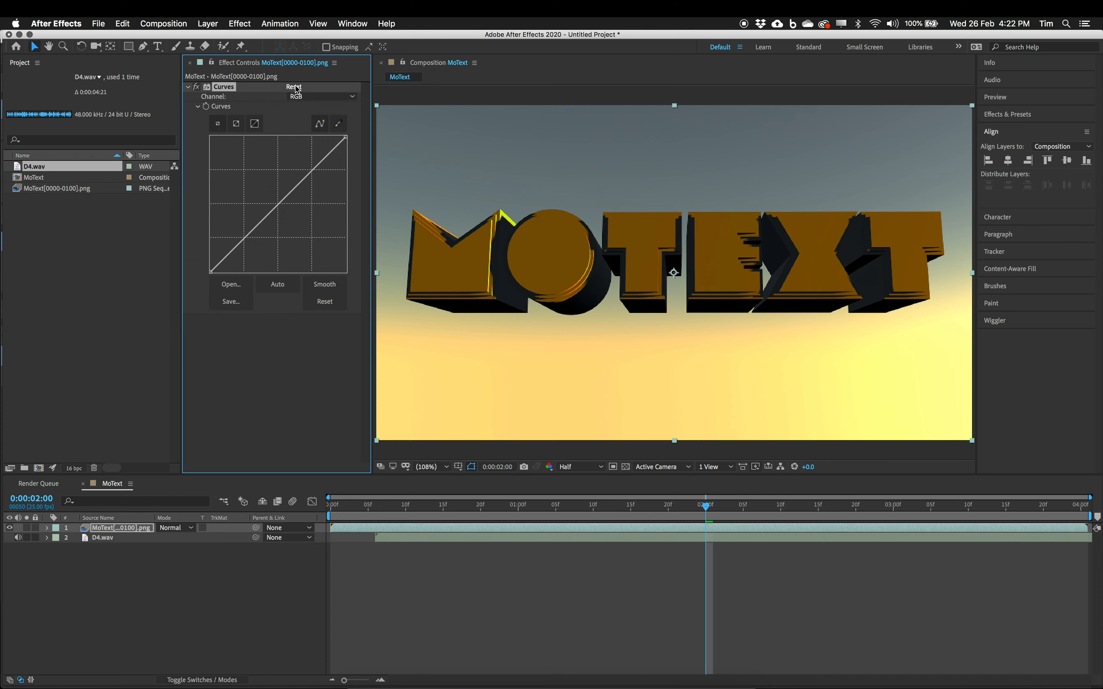
# - Brighten the MoText sequence by raising one point in the RGB curve's upper midtones, and play back the composition
pyautogui.moveTo(313, 173); pyautogui.dragTo(302, 156)
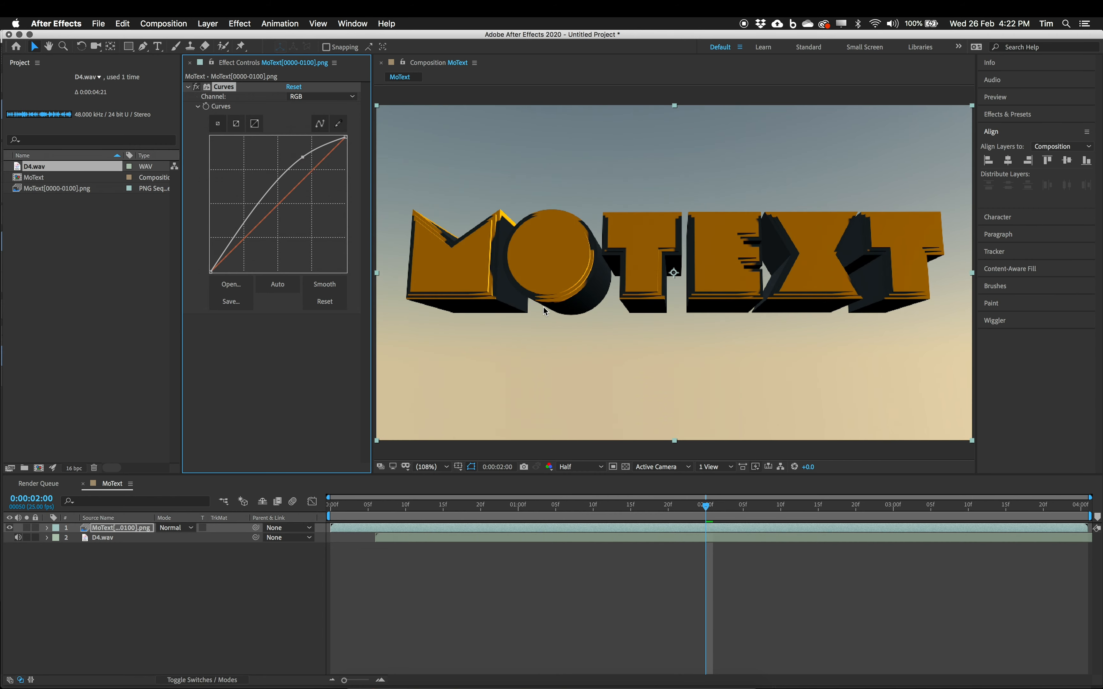
pyautogui.click(292, 571)
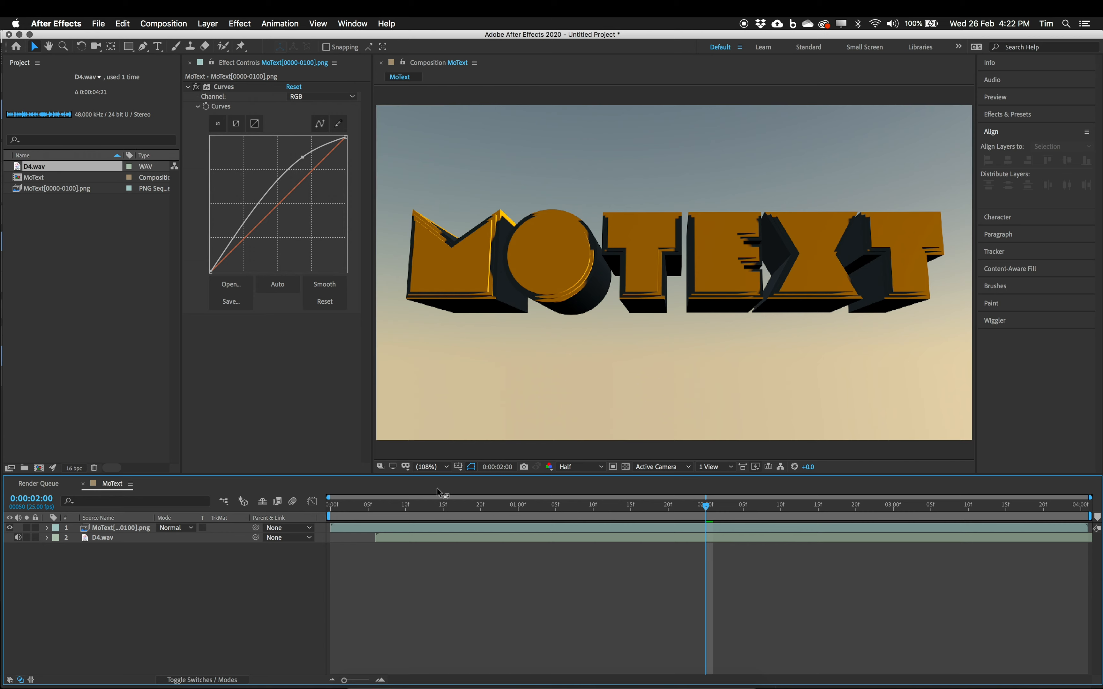
pyautogui.moveTo(343, 506); pyautogui.dragTo(539, 524)
pyautogui.press('space')
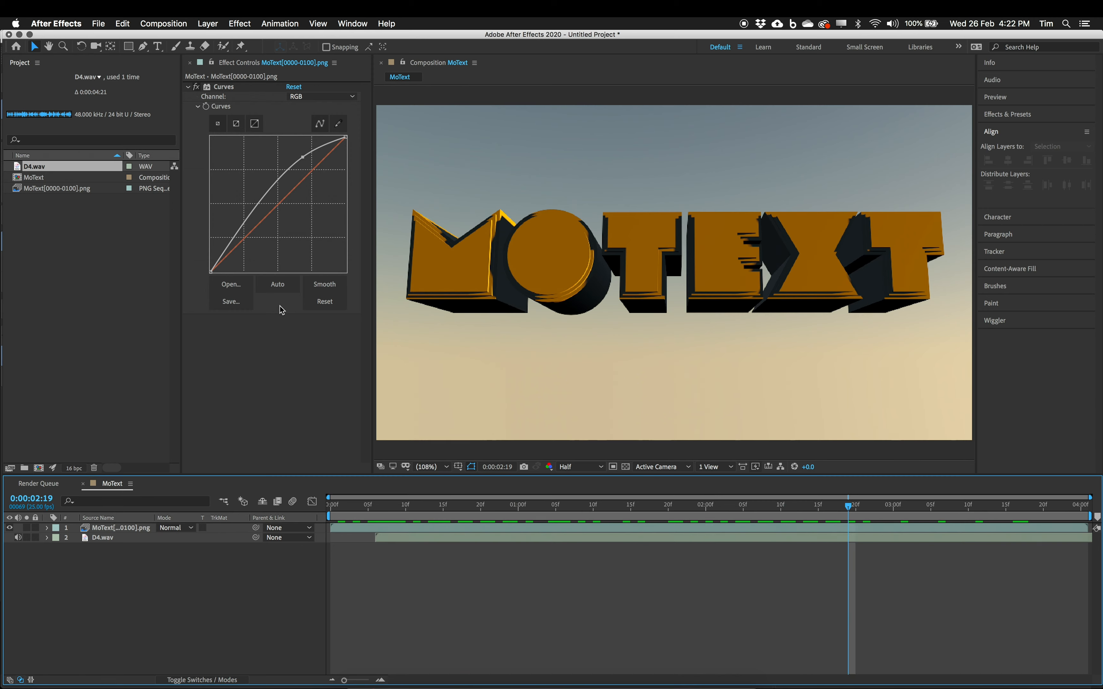
# - Save the project as _MoText.aep in the MoText folder on the Desktop
pyautogui.click(80, 22)
pyautogui.click(81, 22)
pyautogui.click(98, 23)
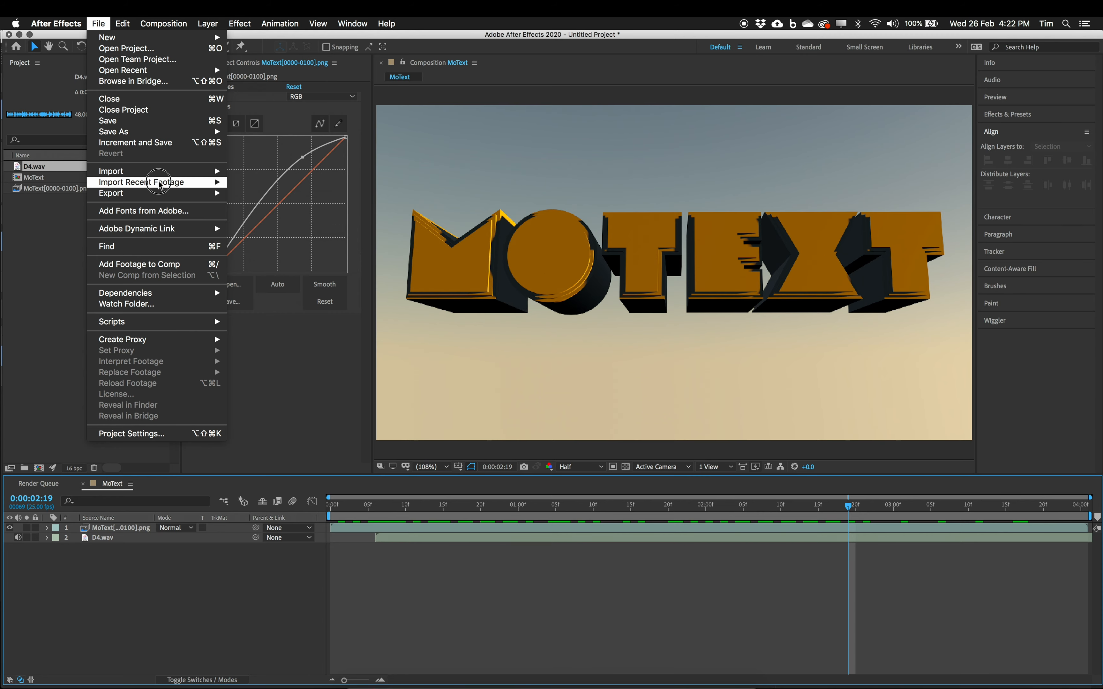
pyautogui.moveTo(161, 132)
pyautogui.click(257, 133)
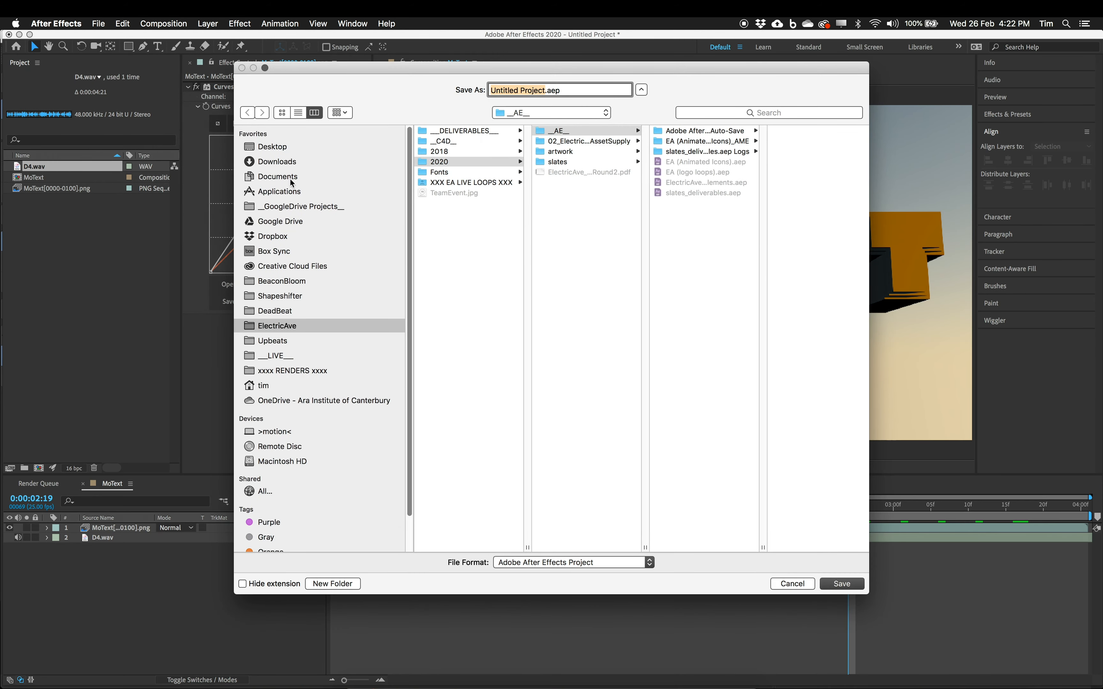
pyautogui.click(290, 148)
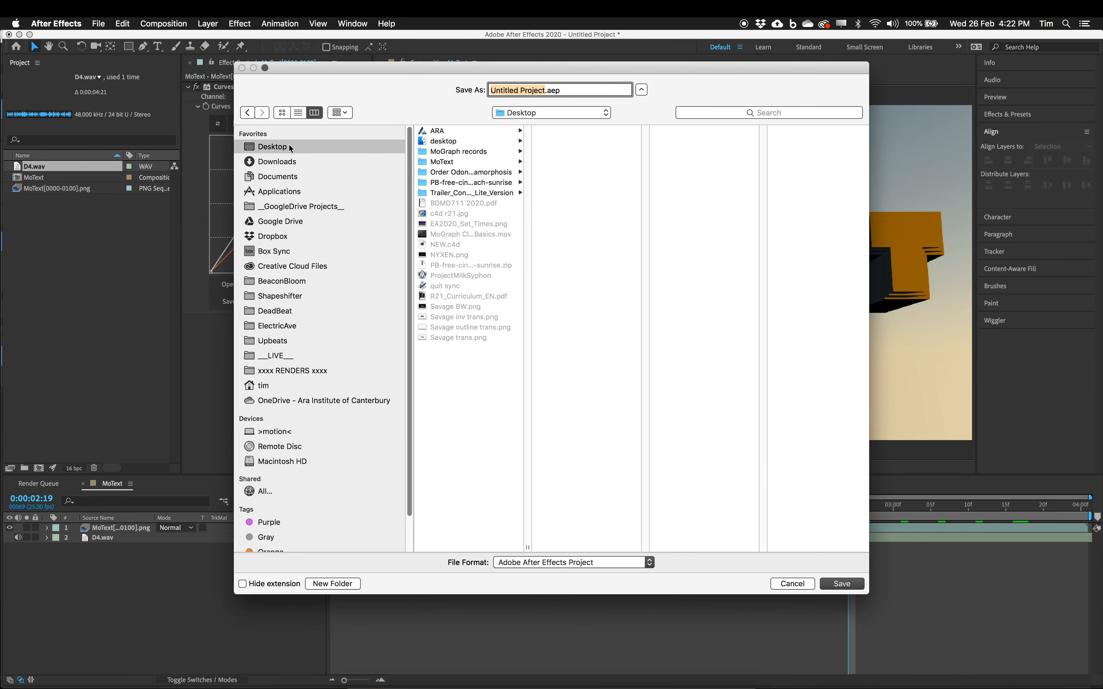
pyautogui.click(483, 162)
pyautogui.press('Tab')
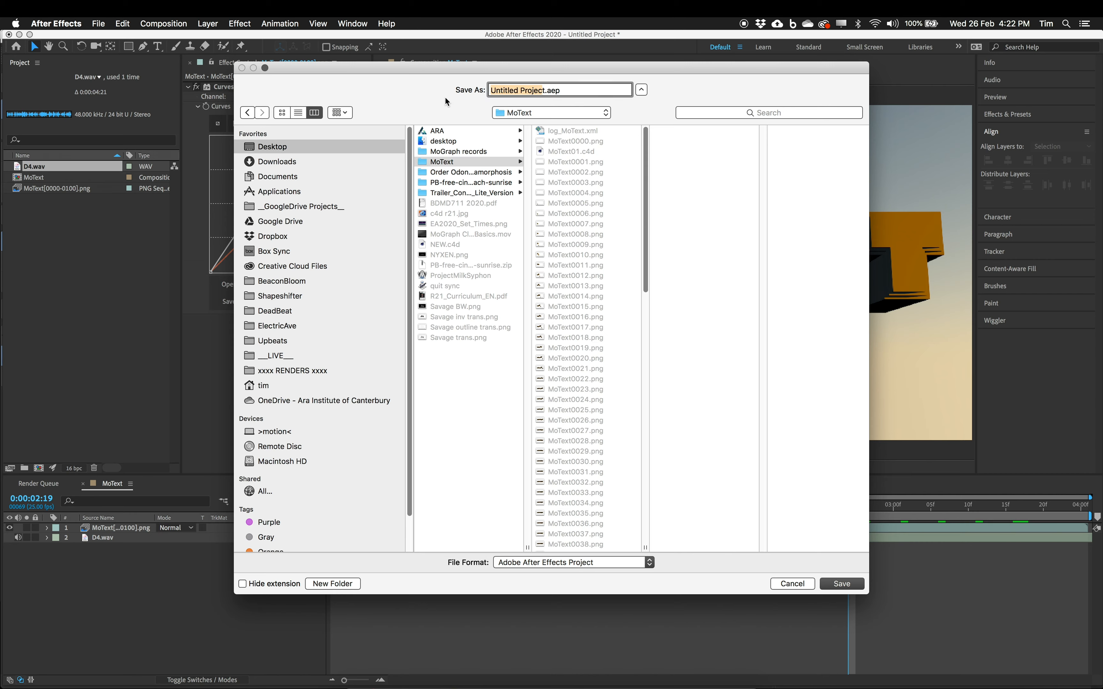
pyautogui.write('_MoTextt')
pyautogui.press('BackSpace')
pyautogui.click(842, 584)
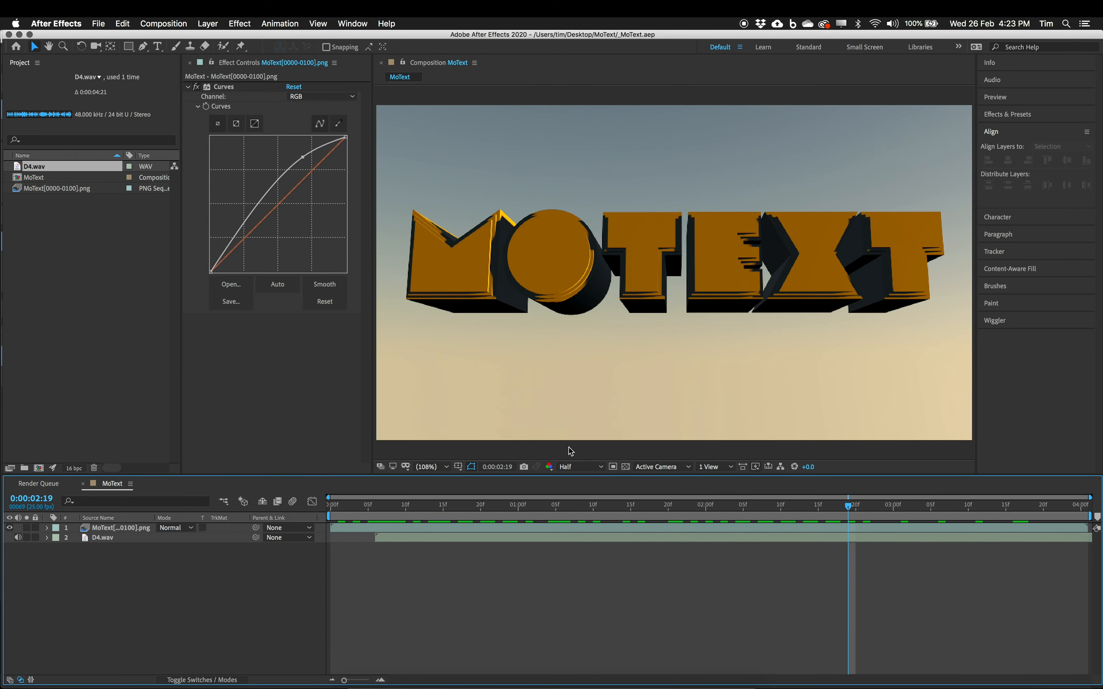
# - Hide After Effects, open Adobe Media Encoder 2020 and reposition its window
pyautogui.click(57, 24)
pyautogui.click(74, 140)
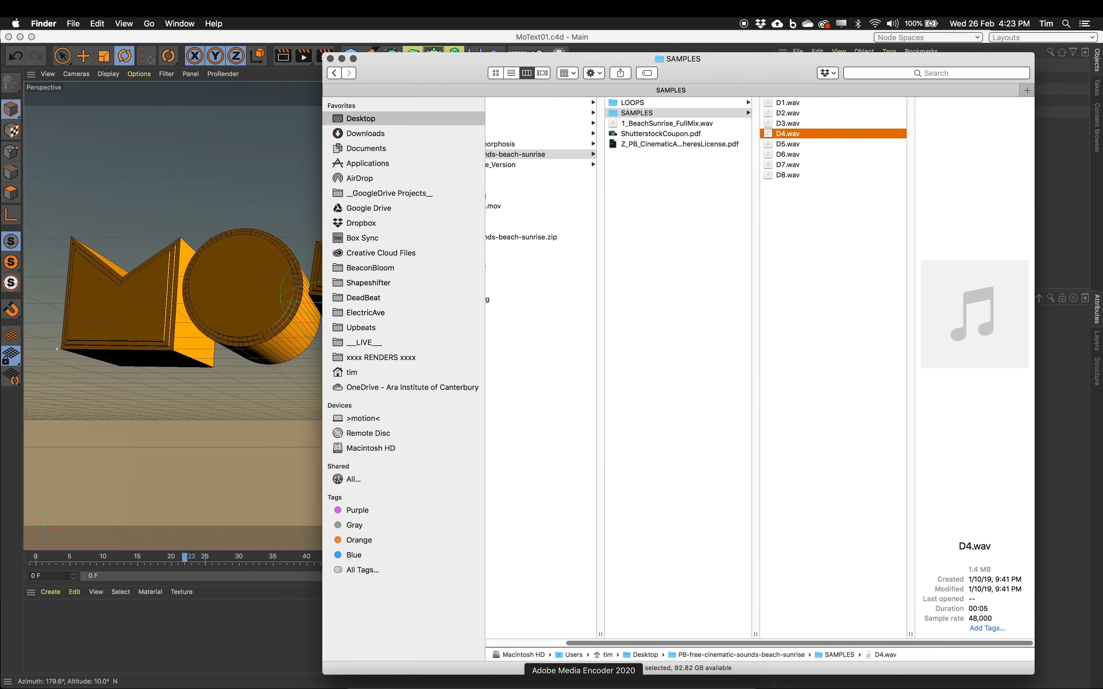
pyautogui.click(583, 684)
pyautogui.moveTo(487, 46); pyautogui.dragTo(504, 82)
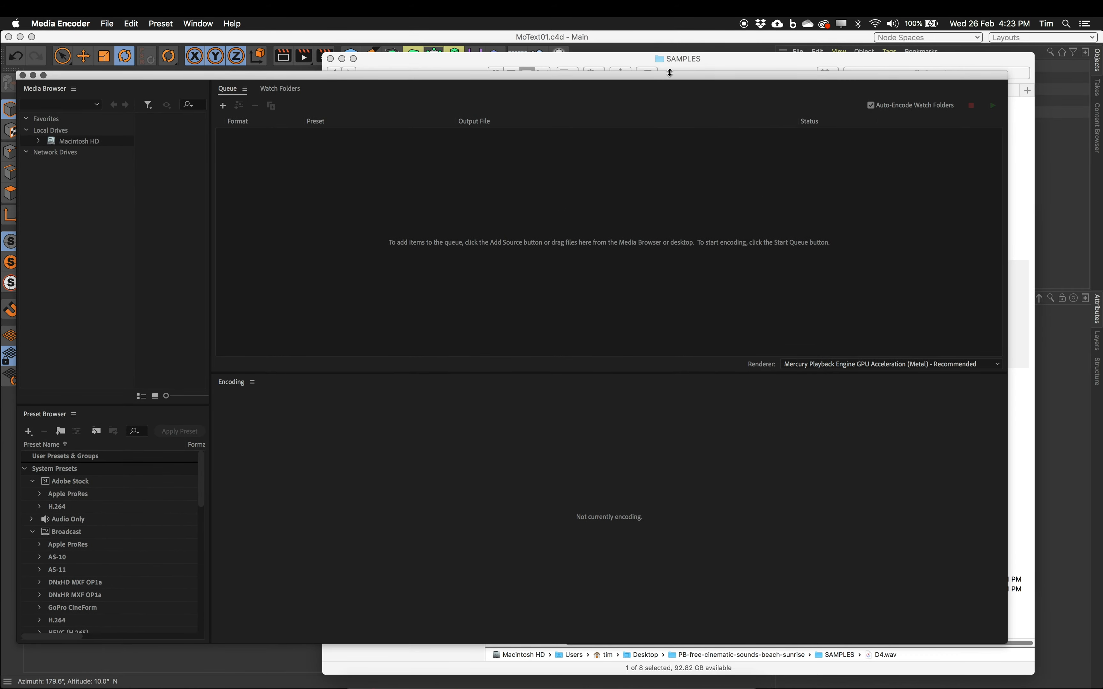
# - Switch to Finder, open the Desktop's MoText folder and move the window aside to uncover the Media Encoder queue
pyautogui.click(476, 61)
pyautogui.click(359, 120)
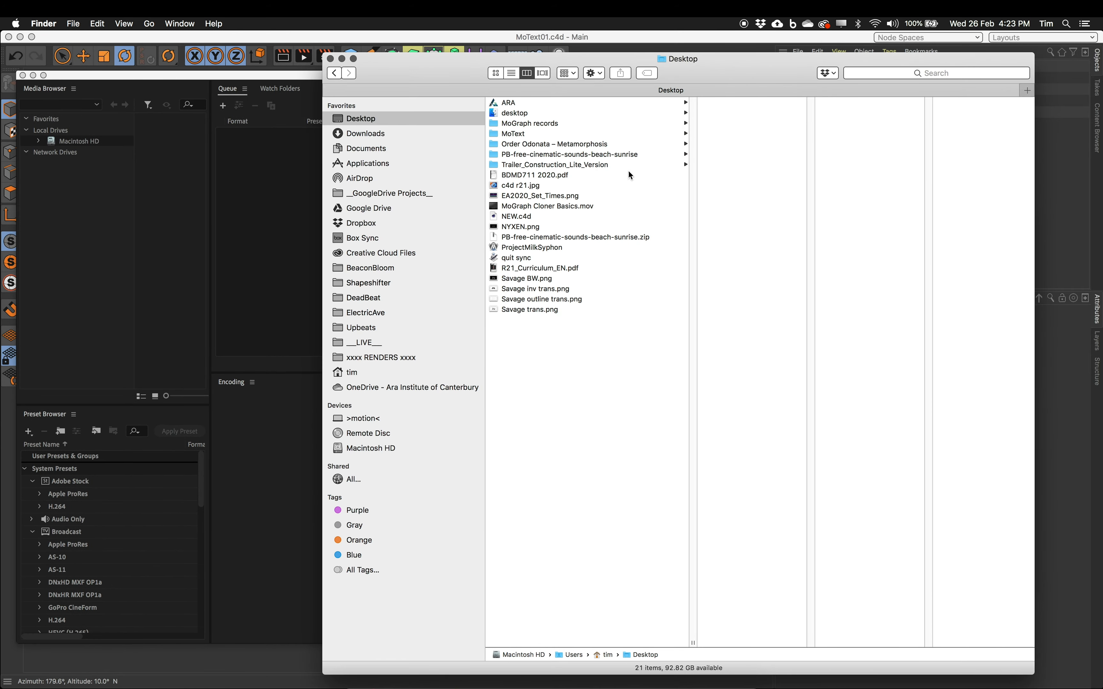
pyautogui.click(529, 133)
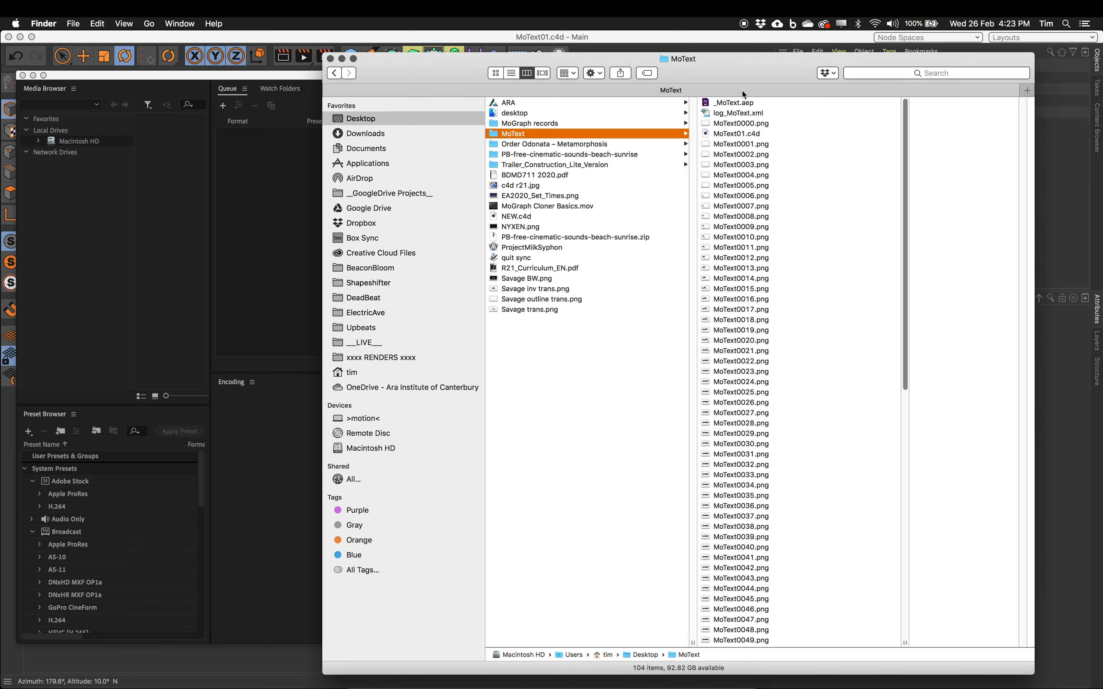
pyautogui.moveTo(733, 88); pyautogui.dragTo(865, 96)
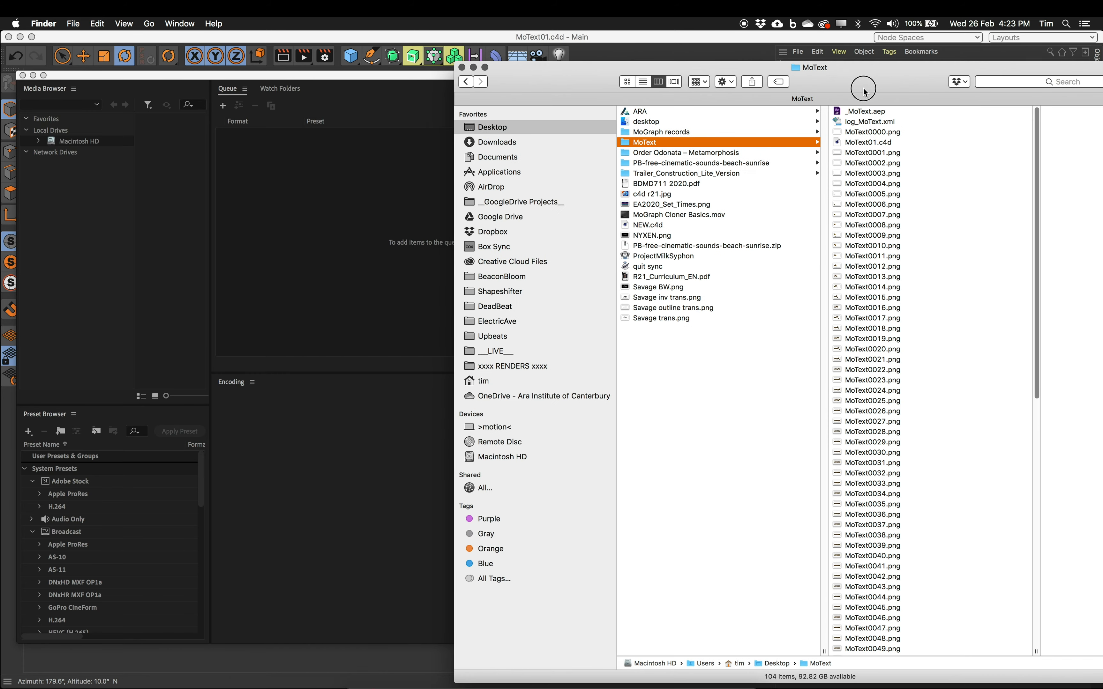
# - Add the MoText composition from _MoText.aep to the Media Encoder queue
pyautogui.click(865, 113)
pyautogui.moveTo(840, 115); pyautogui.dragTo(365, 245)
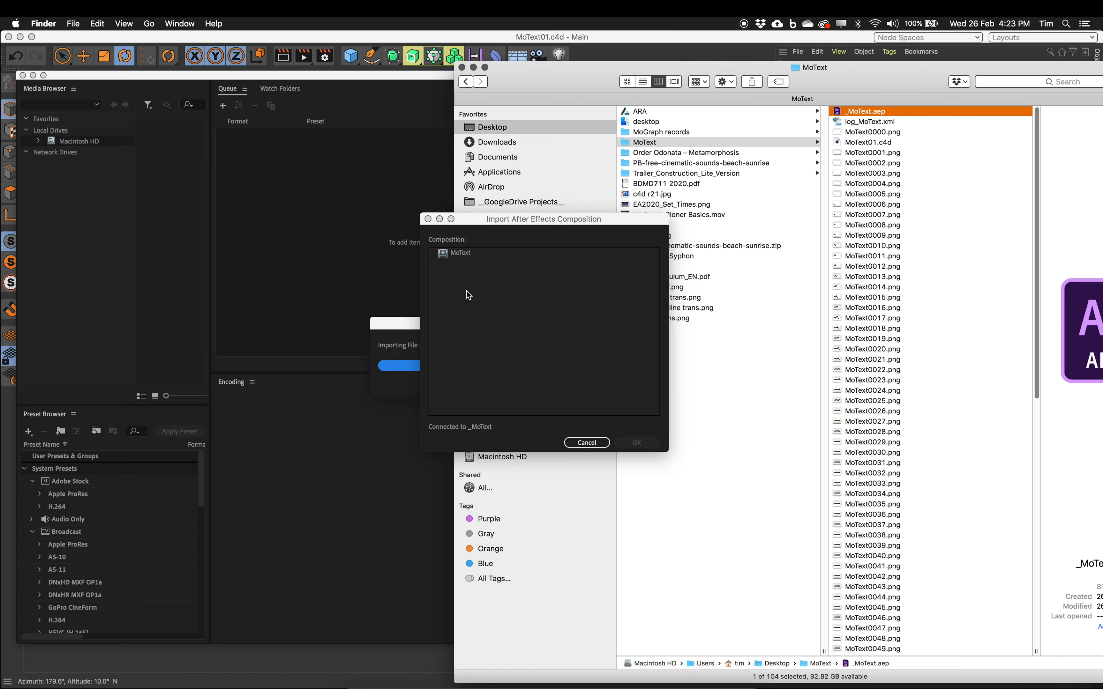
pyautogui.click(444, 254)
pyautogui.click(445, 253)
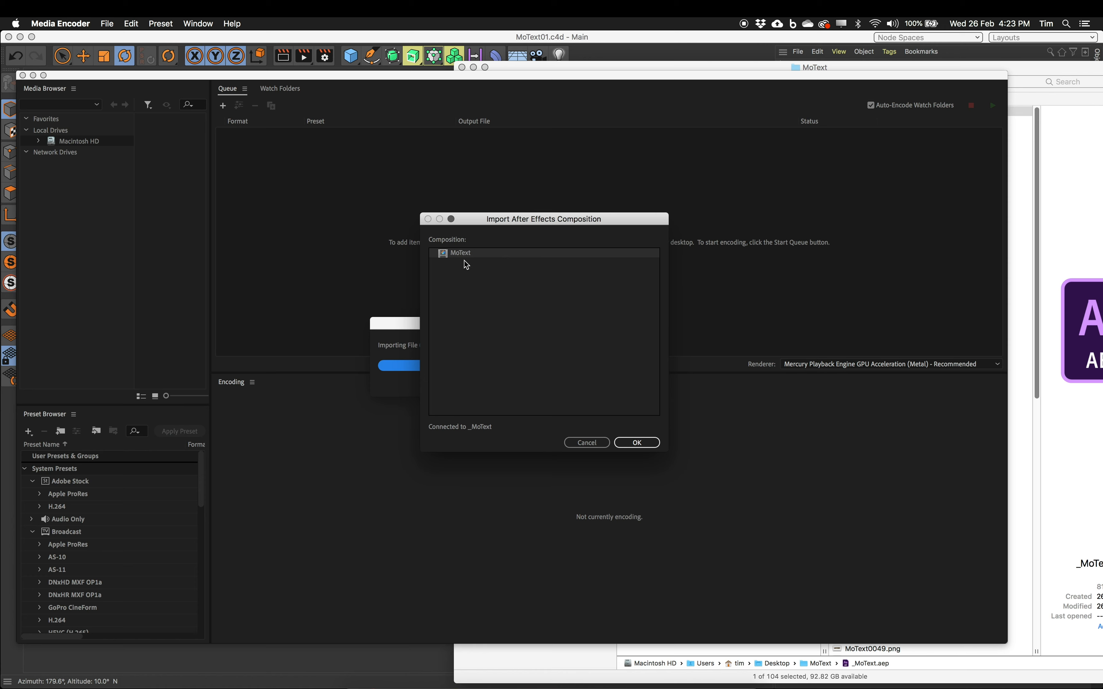
pyautogui.click(637, 443)
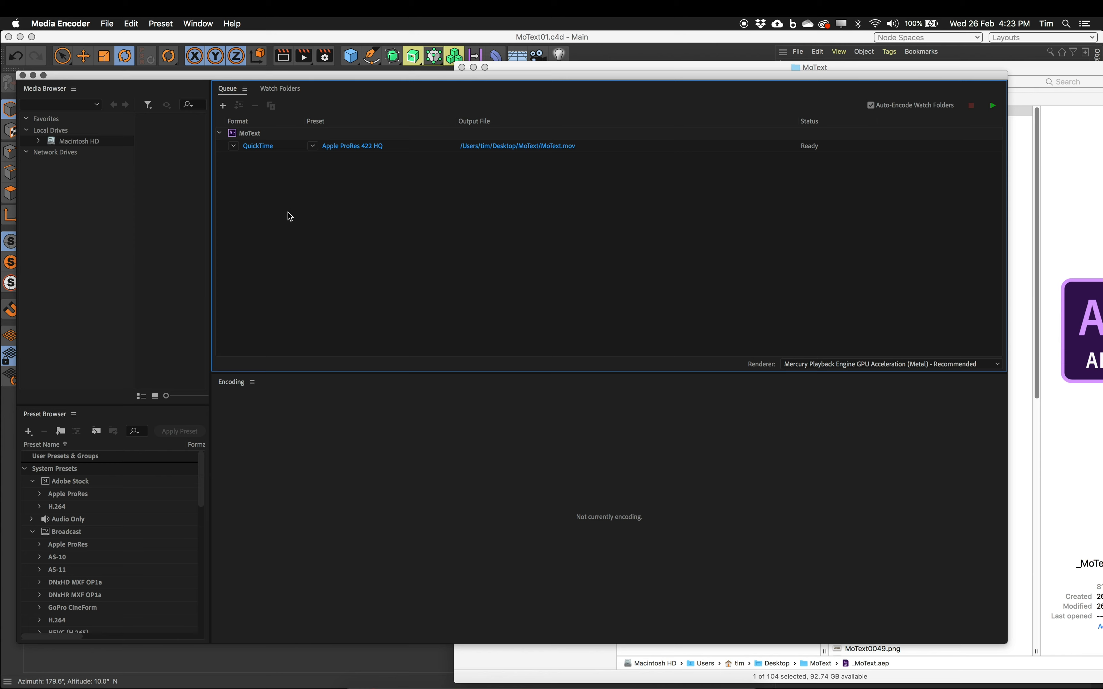
# - Set the queued MoText output to H.264 with the Match Source - High bitrate preset and start encoding
pyautogui.click(233, 145)
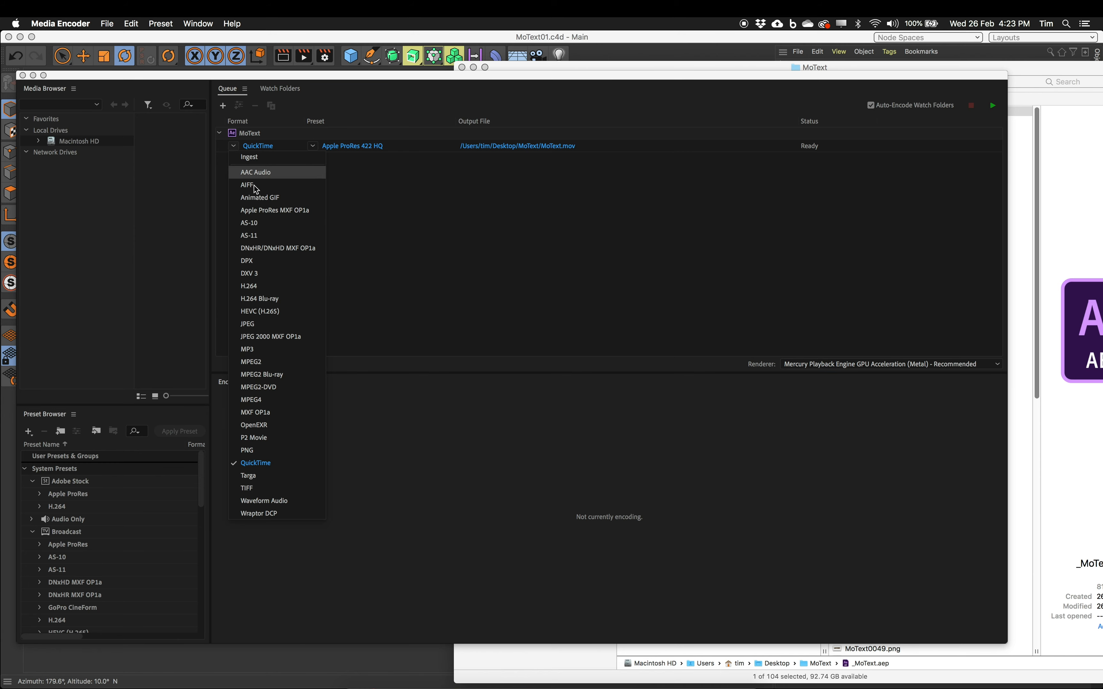
pyautogui.click(287, 286)
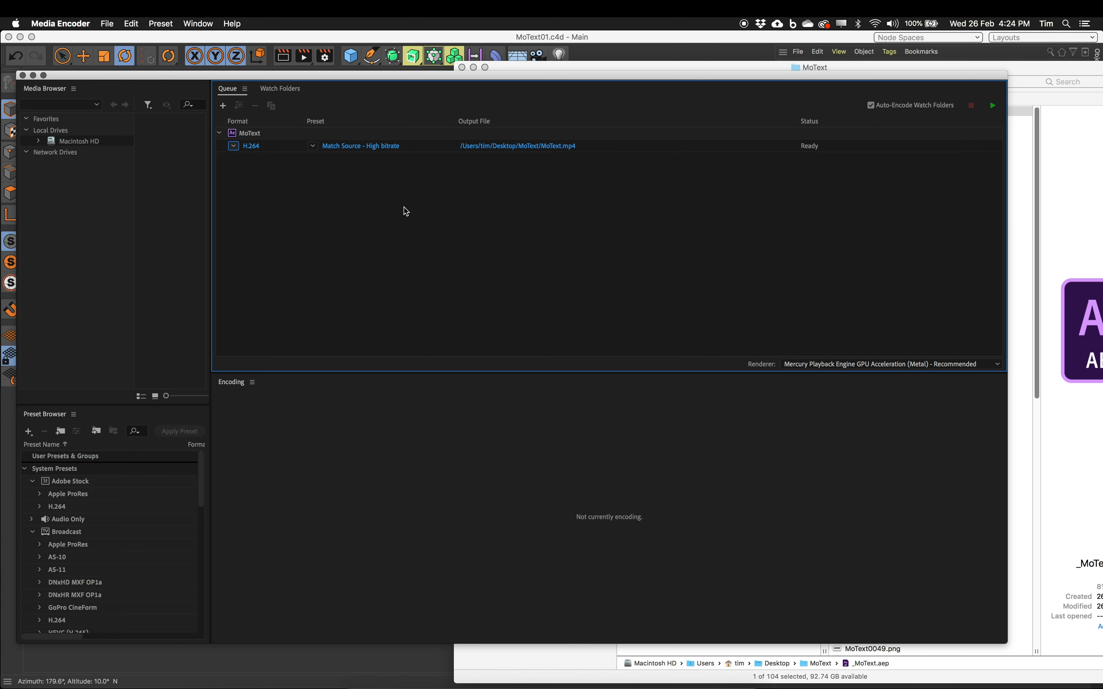
pyautogui.click(313, 146)
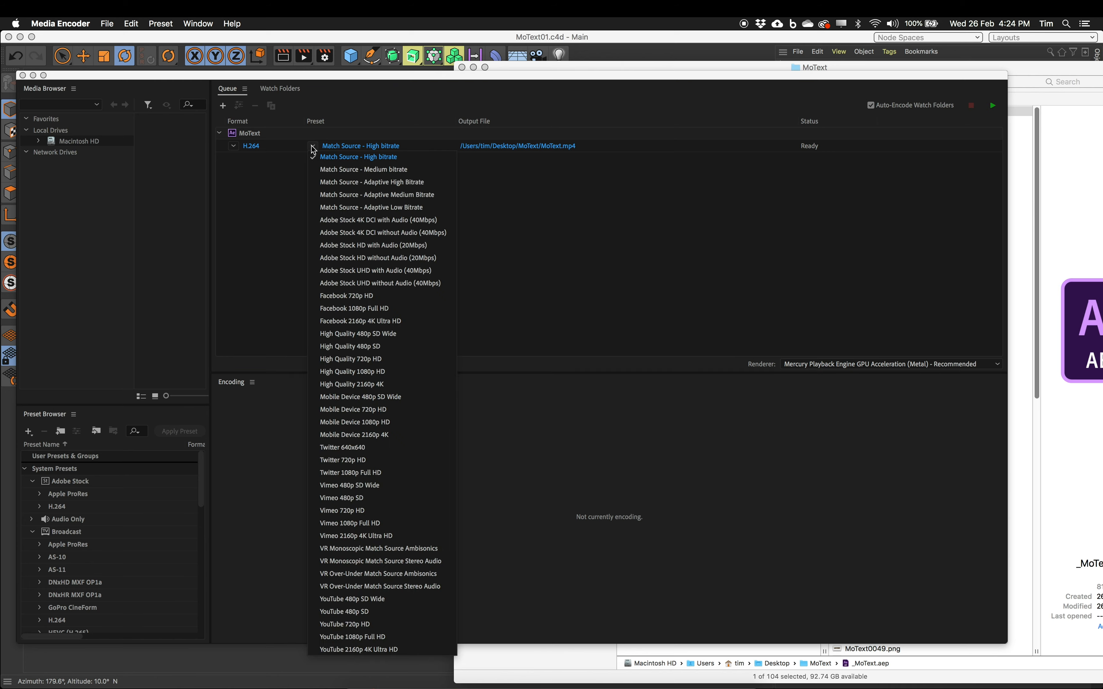
pyautogui.click(335, 158)
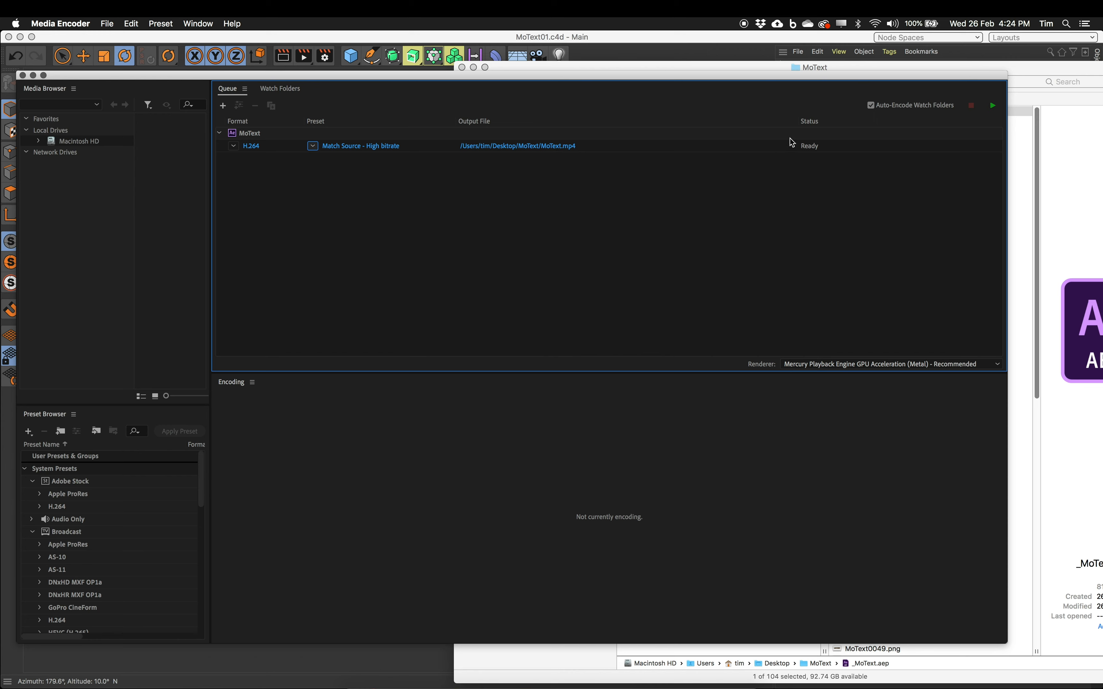
pyautogui.click(994, 107)
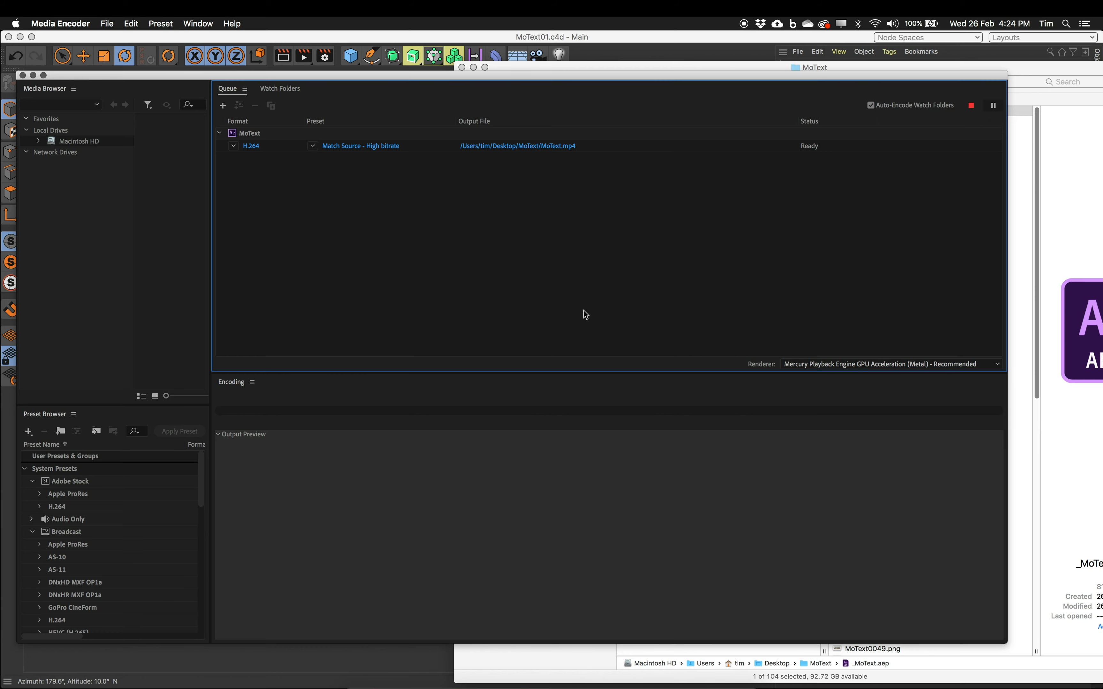